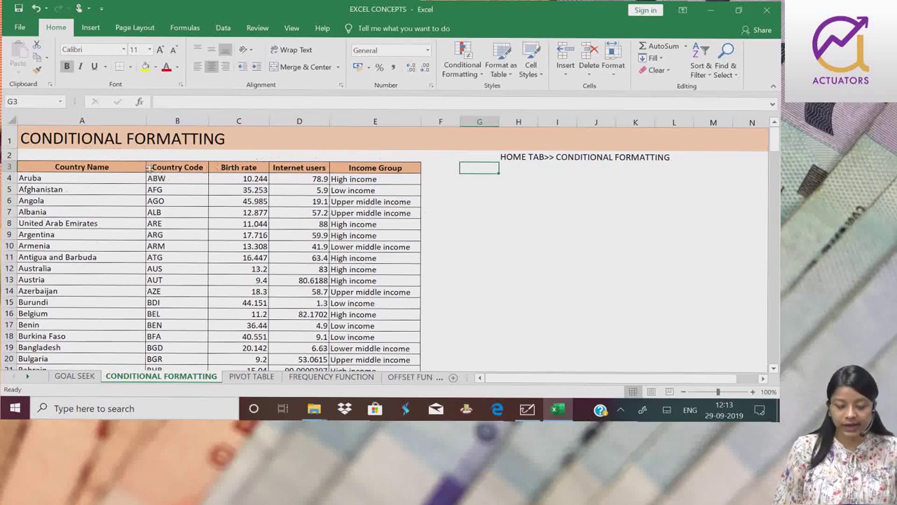
Point out table entries: Aruba's code ABW and Angola's and Armenia's income groups.
{"action": "left_click_drag", "start_coordinate": [91, 170], "coordinate": [85, 315]}
{"action": "left_click", "coordinate": [158, 181]}
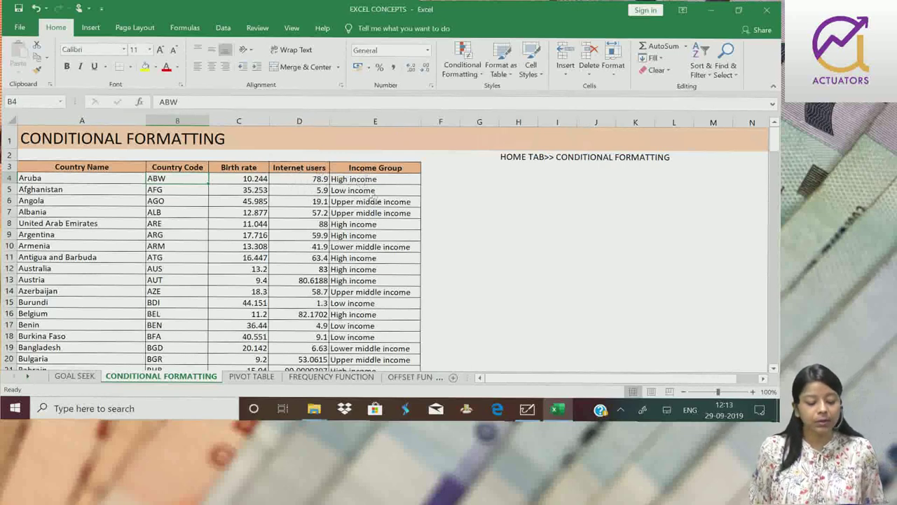
{"action": "left_click", "coordinate": [376, 203]}
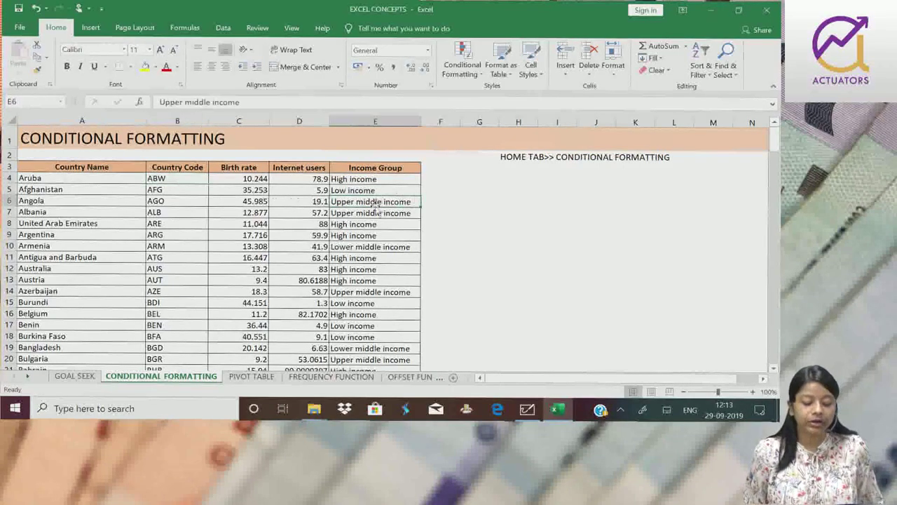
{"action": "left_click", "coordinate": [381, 247]}
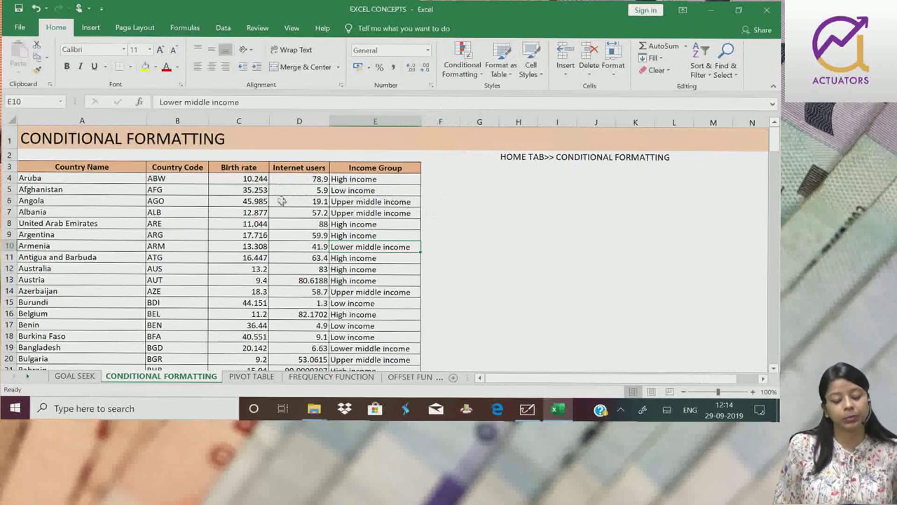
Select the birth rate values from 10.244 downward and bring up Highlight Cells Rules.
{"action": "left_click", "coordinate": [237, 175]}
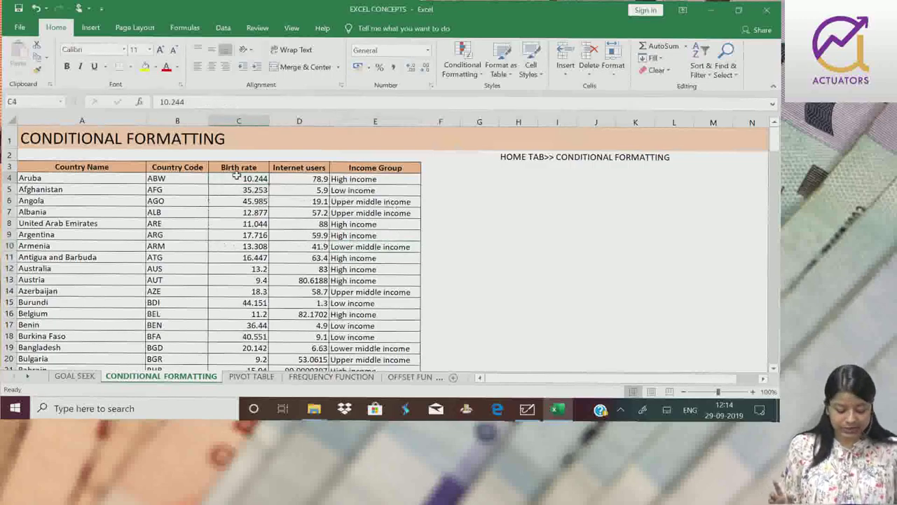
{"action": "key", "text": "ctrl+shift+Down"}
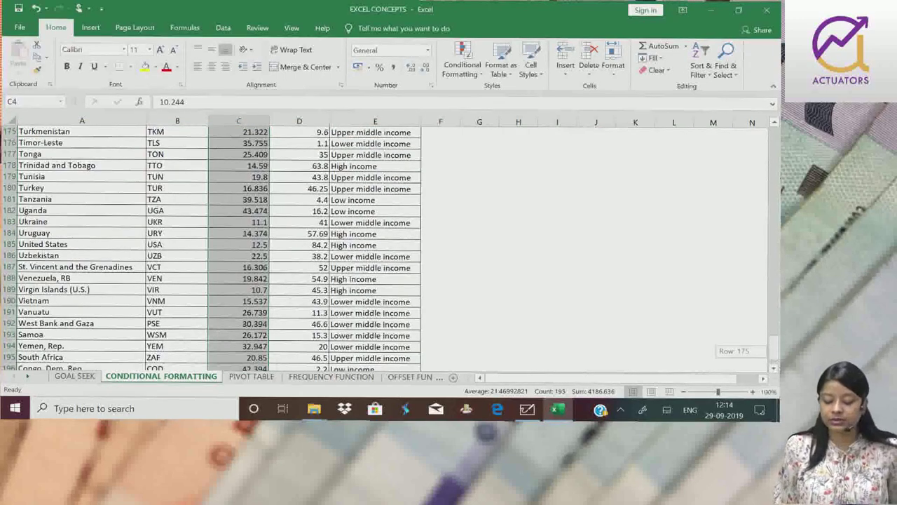
{"action": "scroll", "coordinate": [754, 296], "scroll_direction": "up", "scroll_amount": 20}
{"action": "scroll", "coordinate": [757, 217], "scroll_direction": "up", "scroll_amount": 6}
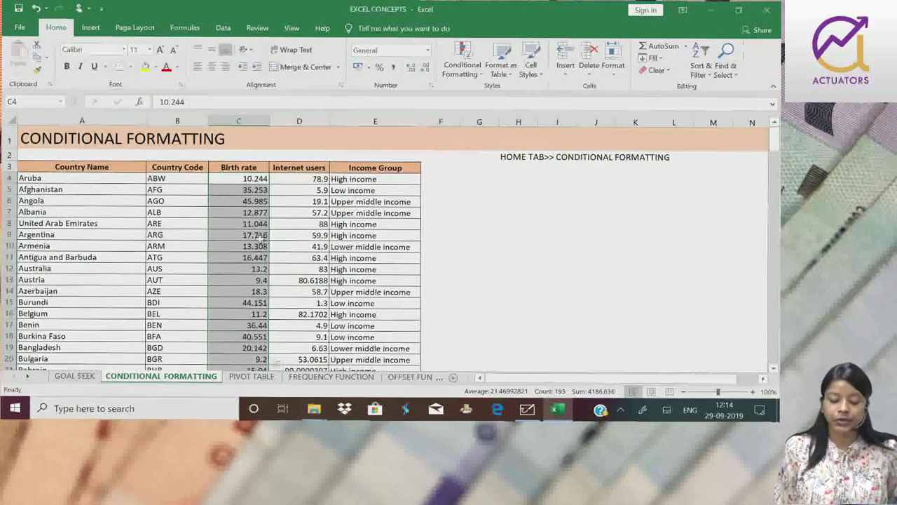
{"action": "left_click", "coordinate": [462, 70]}
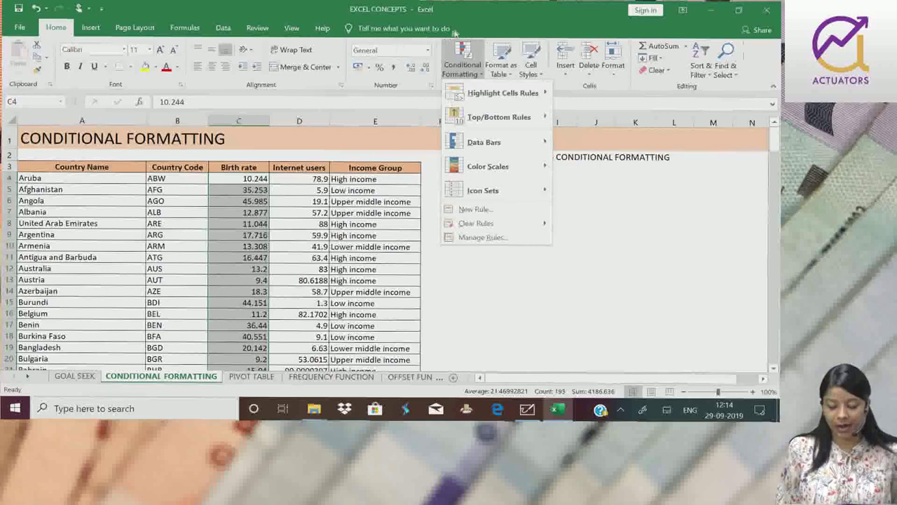
{"action": "mouse_move", "coordinate": [481, 100]}
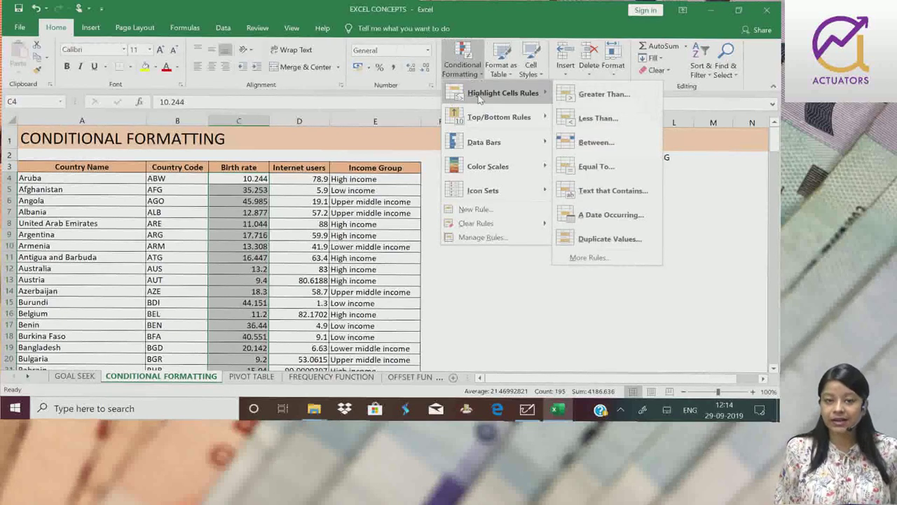
Preview a Greater Than 28.7805 rule's Font, Border and Fill format options, then cancel without applying.
{"action": "left_click", "coordinate": [604, 94]}
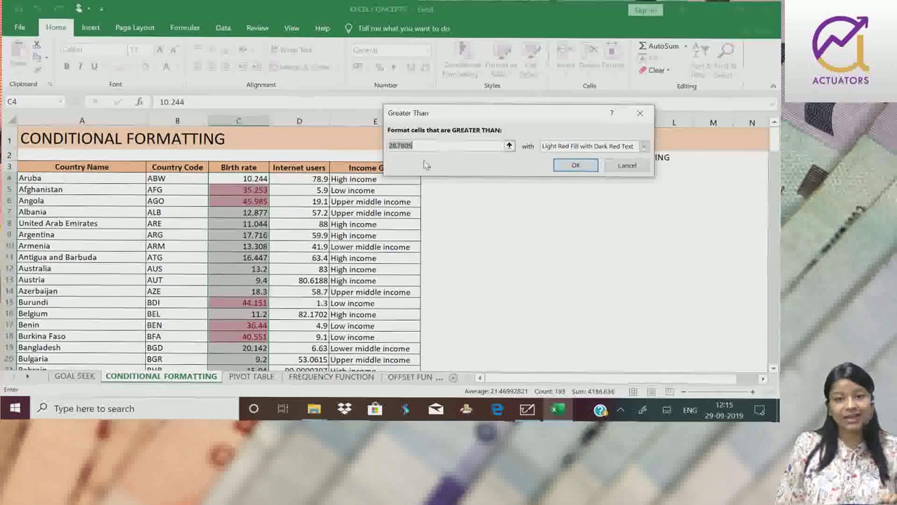
{"action": "left_click", "coordinate": [643, 149]}
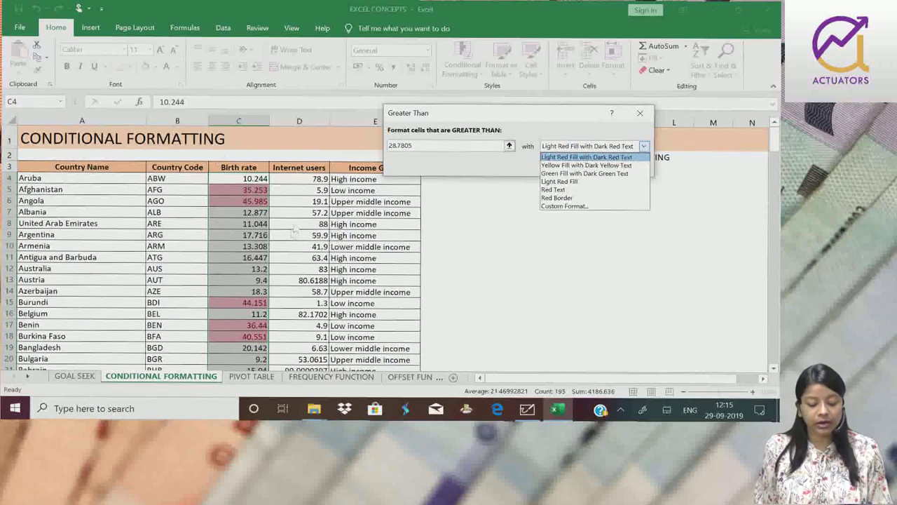
{"action": "left_click", "coordinate": [574, 207]}
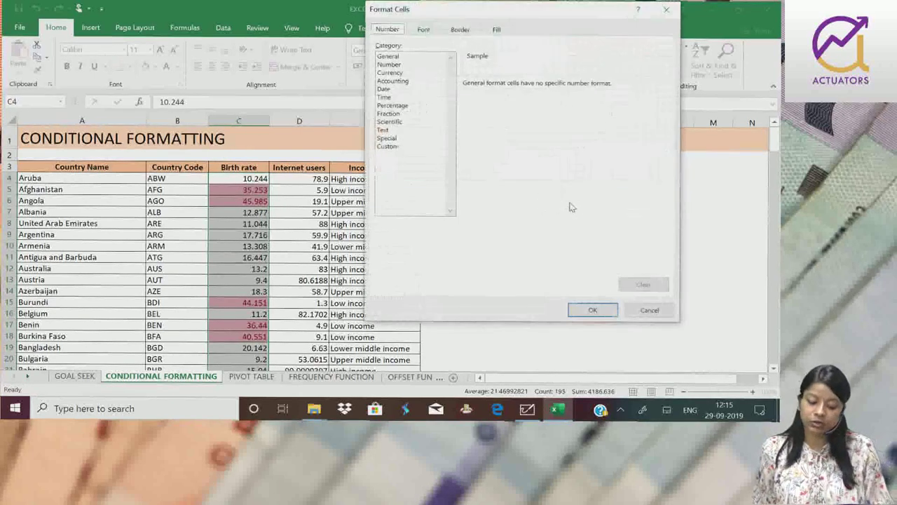
{"action": "left_click", "coordinate": [424, 29]}
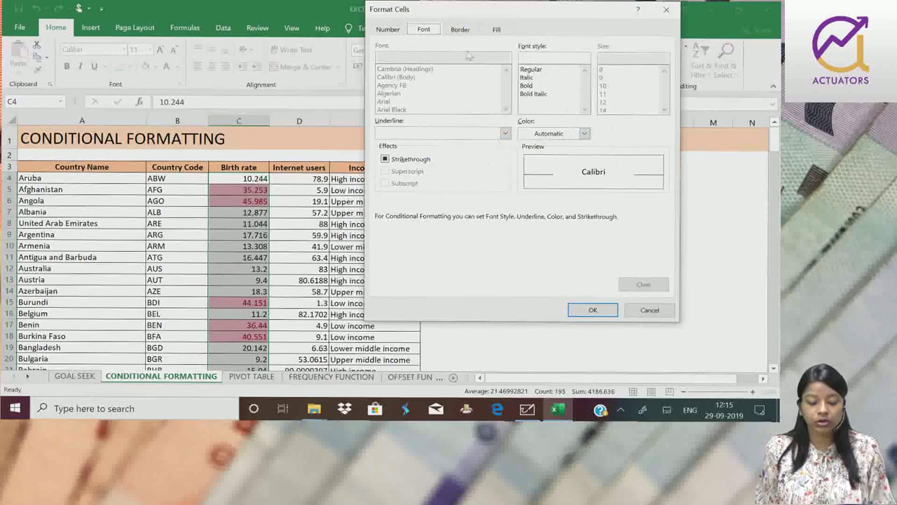
{"action": "left_click", "coordinate": [459, 32]}
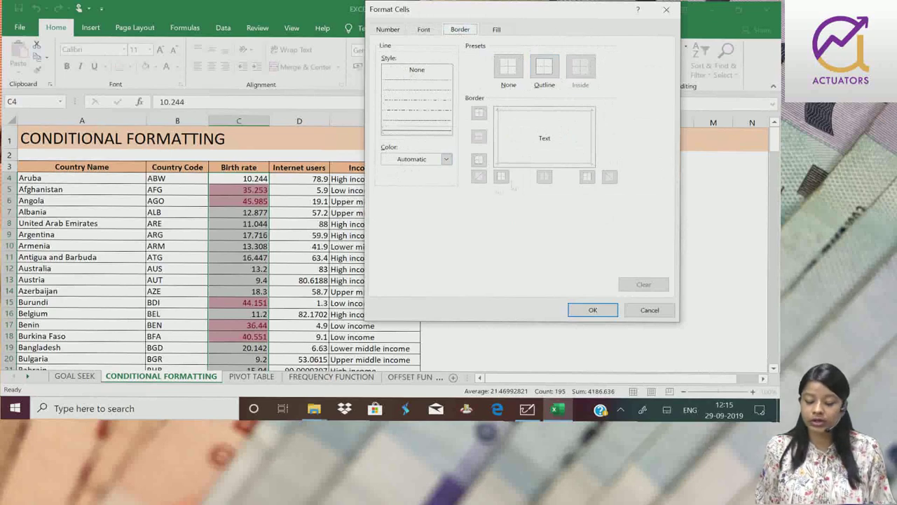
{"action": "left_click", "coordinate": [498, 31]}
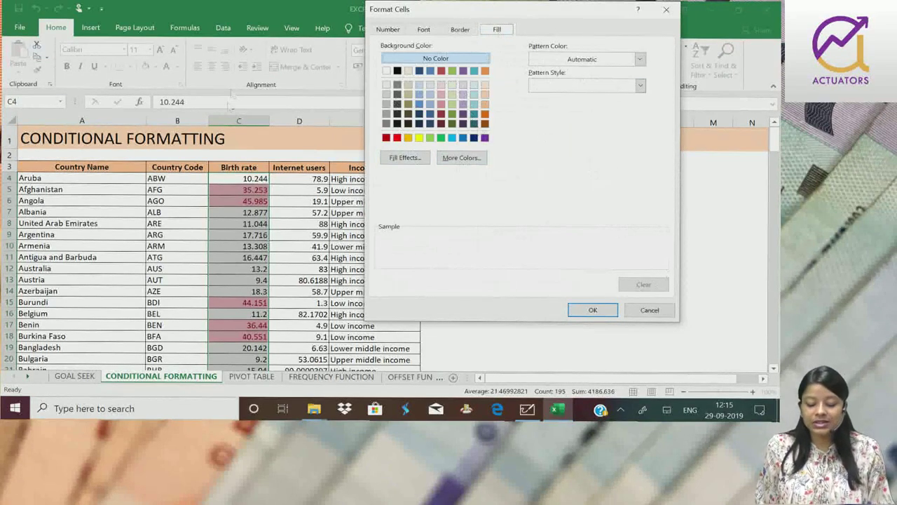
{"action": "left_click", "coordinate": [669, 311]}
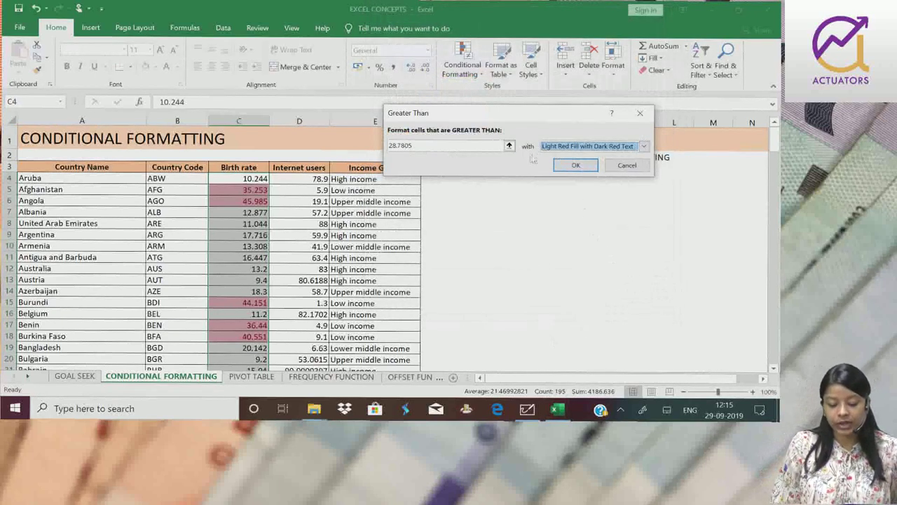
{"action": "left_click", "coordinate": [630, 165]}
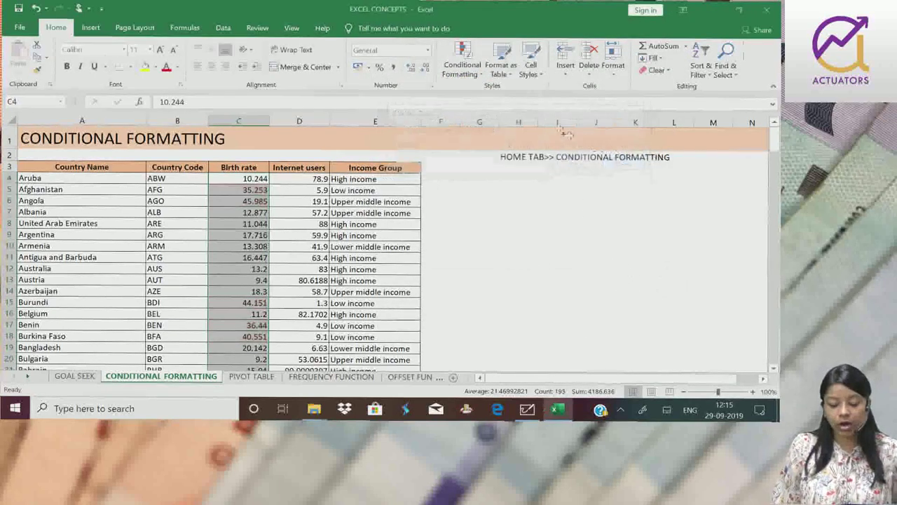
{"action": "left_click", "coordinate": [471, 72]}
{"action": "mouse_move", "coordinate": [504, 92]}
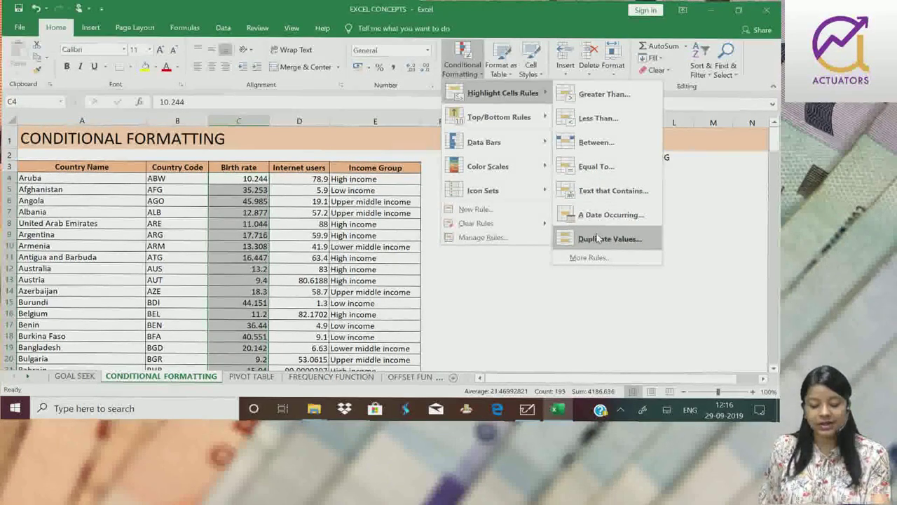
{"action": "left_click", "coordinate": [597, 238]}
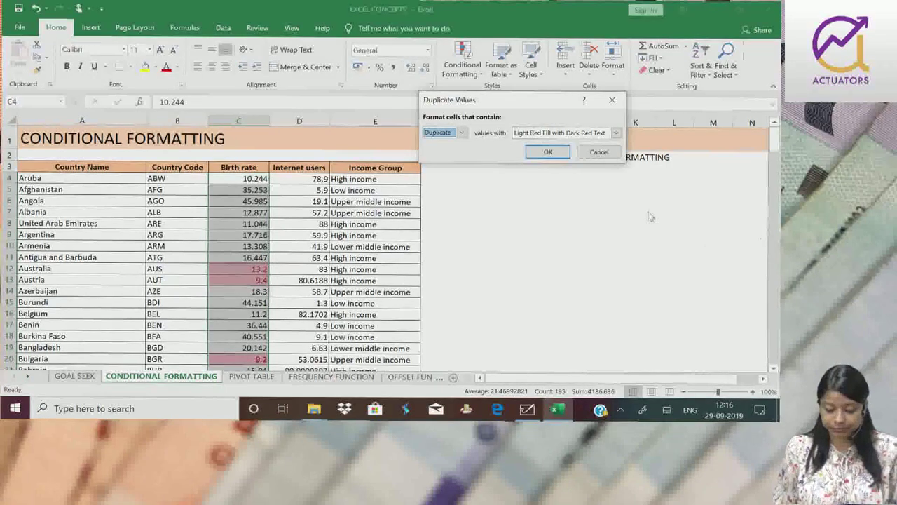
{"action": "left_click", "coordinate": [597, 152]}
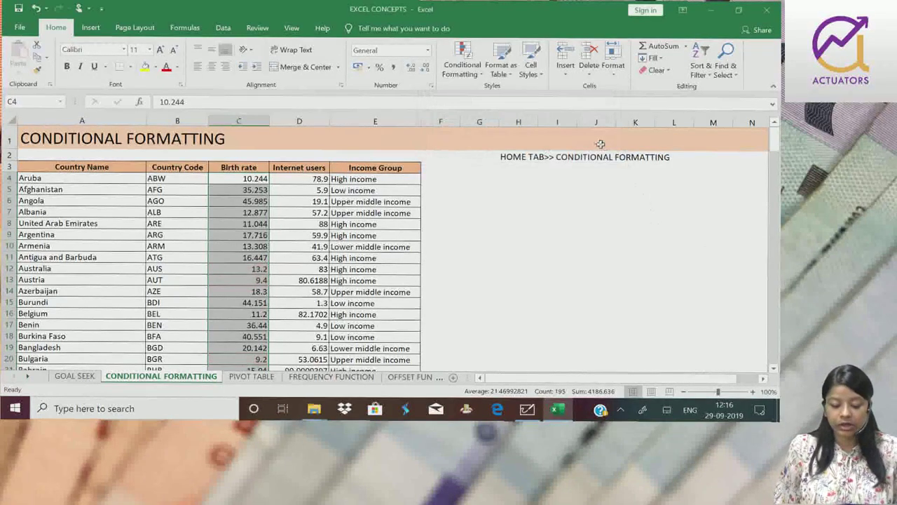
Open and close the Conditional Formatting menu, then scroll the sheet.
{"action": "left_click", "coordinate": [474, 72]}
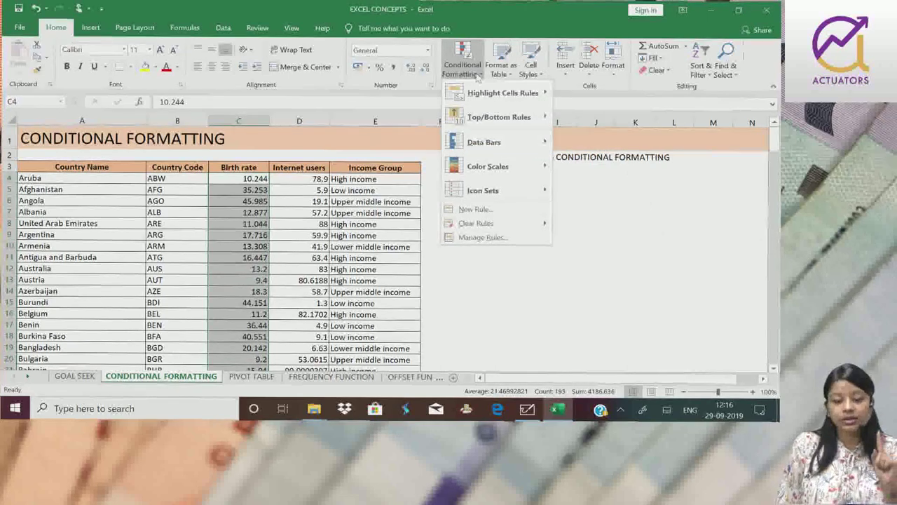
{"action": "left_click", "coordinate": [592, 181]}
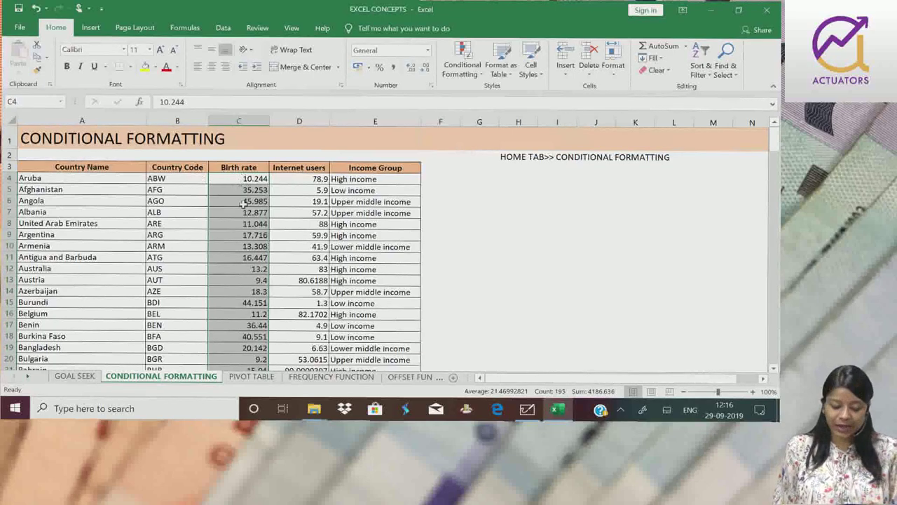
{"action": "scroll", "coordinate": [255, 178], "scroll_direction": "down", "scroll_amount": 11}
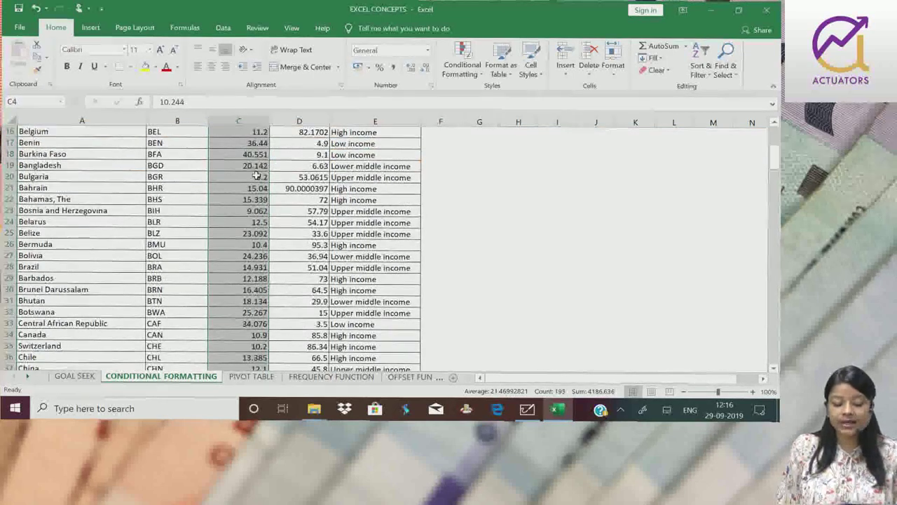
{"action": "scroll", "coordinate": [265, 166], "scroll_direction": "up", "scroll_amount": 11}
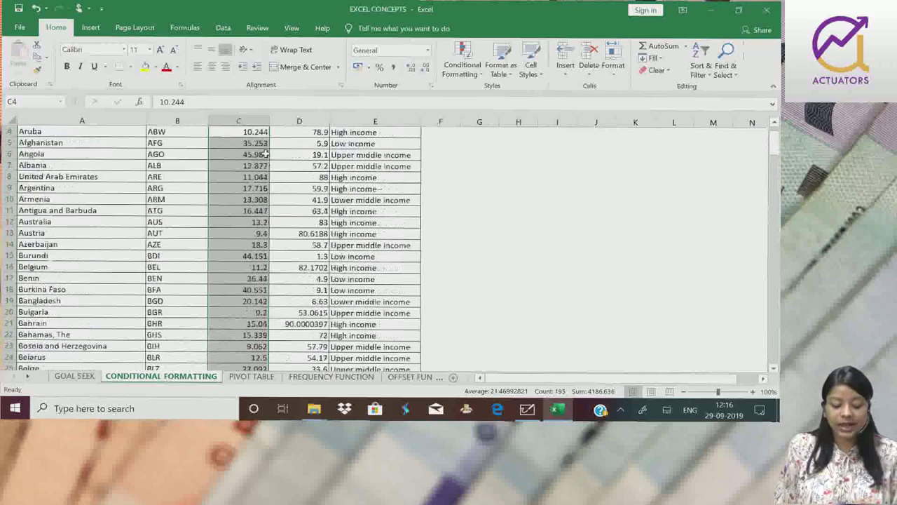
Select the birth rate column from C4 to its last row and open Conditional Formatting.
{"action": "left_click", "coordinate": [260, 178]}
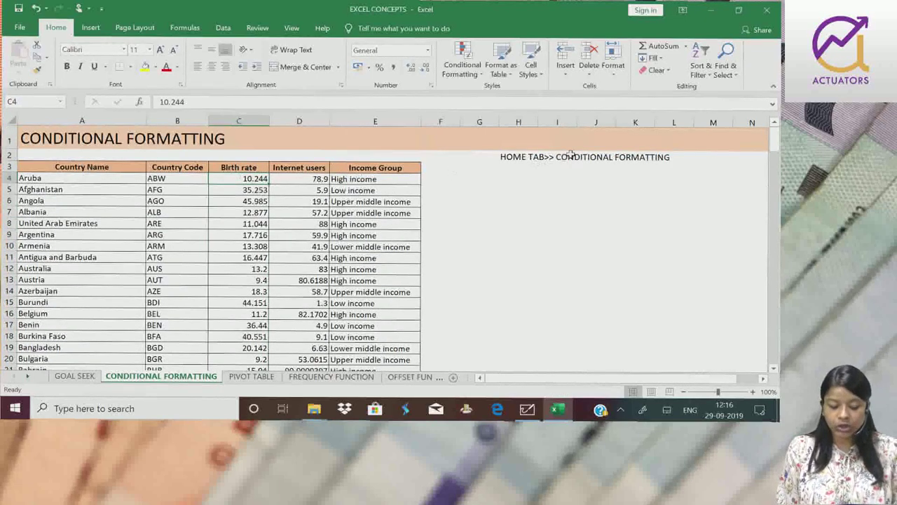
{"action": "key", "text": "ctrl+shift+Down"}
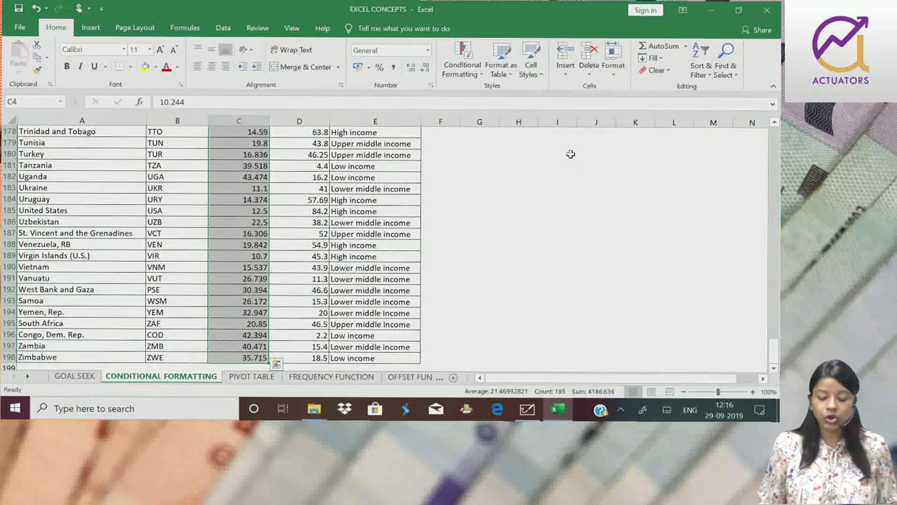
{"action": "scroll", "coordinate": [569, 155], "scroll_direction": "up", "scroll_amount": 20}
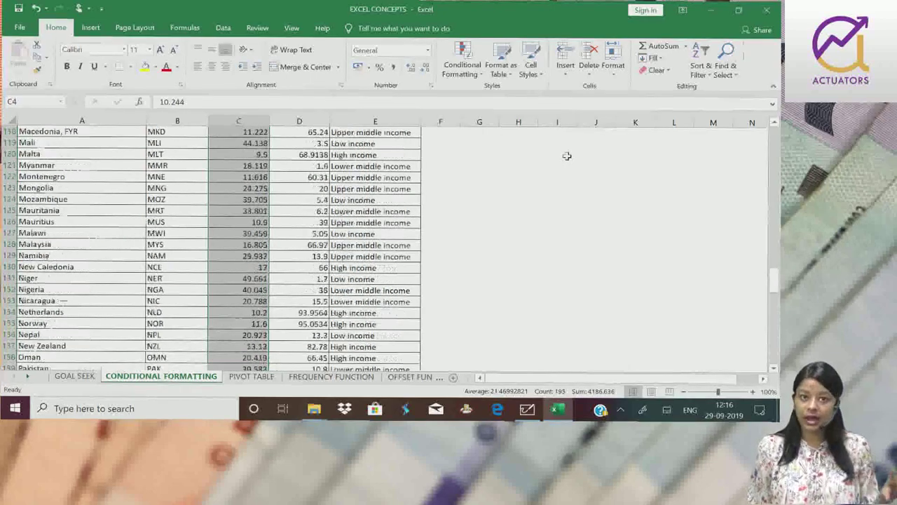
{"action": "scroll", "coordinate": [566, 155], "scroll_direction": "up", "scroll_amount": 20}
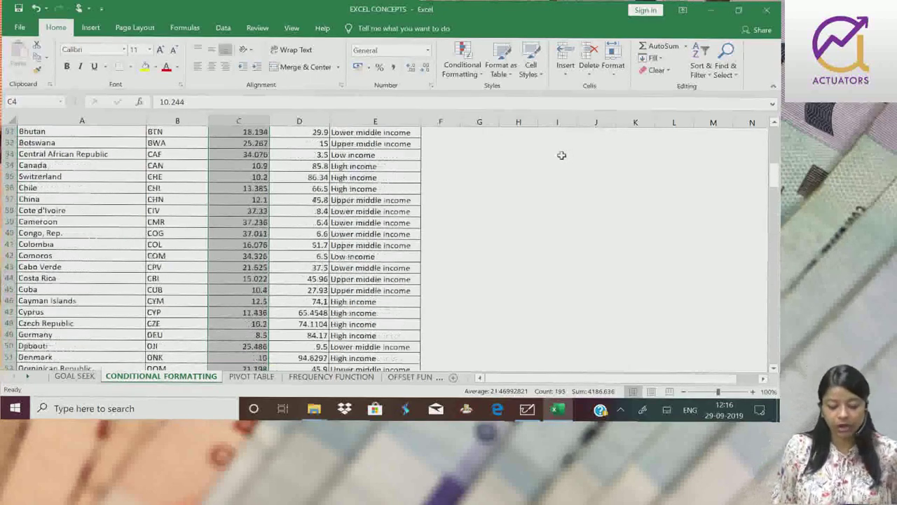
{"action": "scroll", "coordinate": [561, 154], "scroll_direction": "up", "scroll_amount": 4}
{"action": "left_click", "coordinate": [462, 63]}
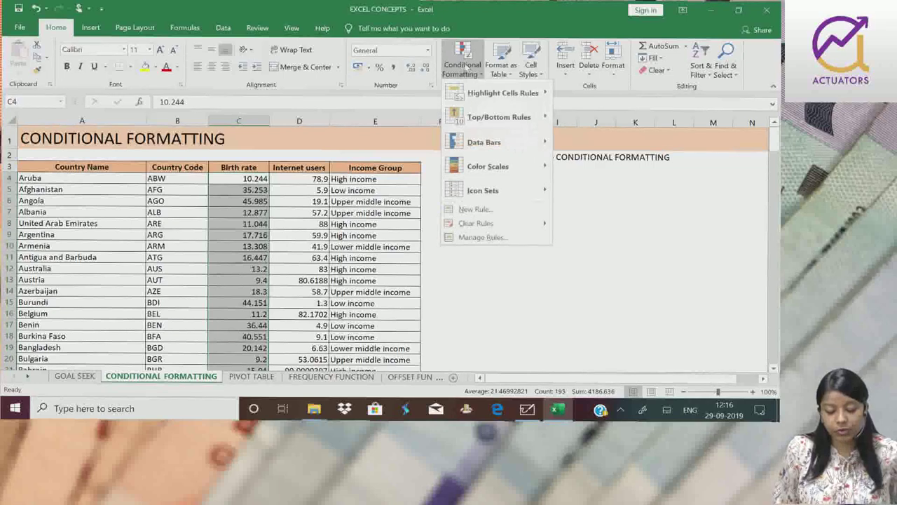
Look at the Top 10 Items and Top 10% settings, cancelling each without applying.
{"action": "mouse_move", "coordinate": [494, 113]}
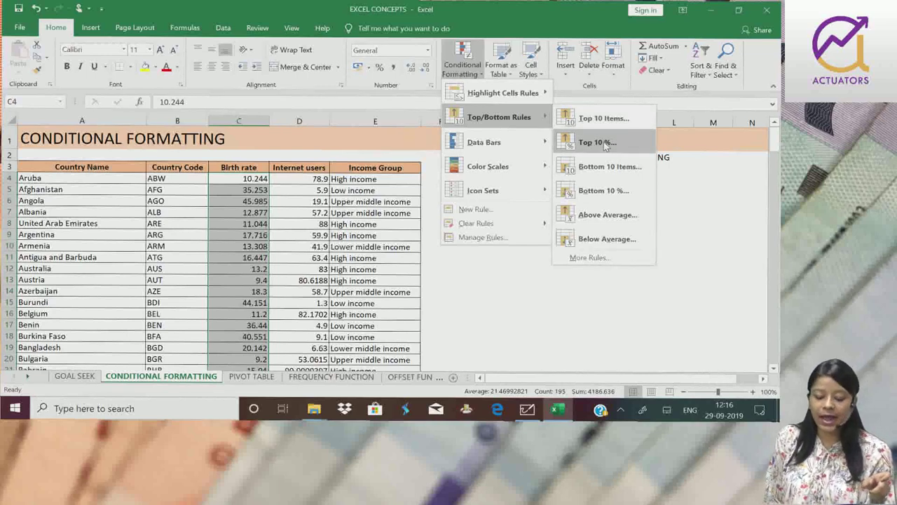
{"action": "left_click", "coordinate": [602, 121]}
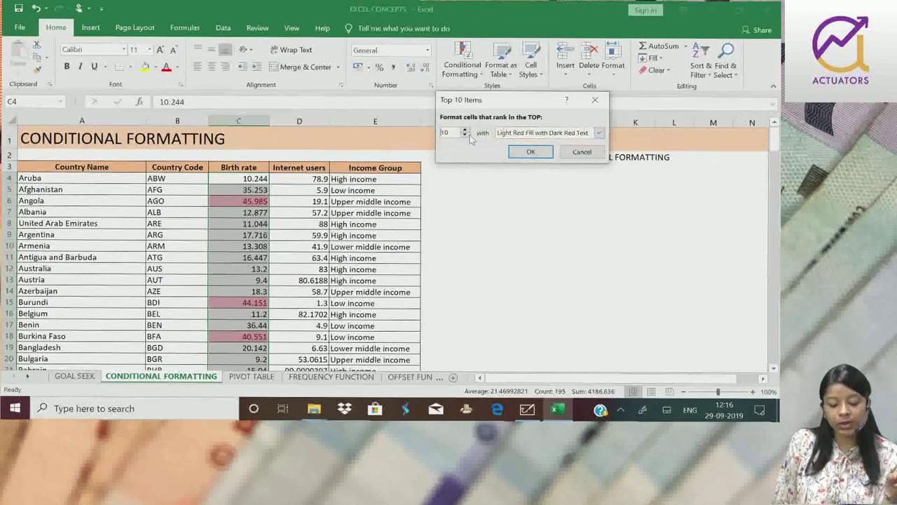
{"action": "left_click", "coordinate": [465, 135]}
{"action": "left_click", "coordinate": [465, 135]}
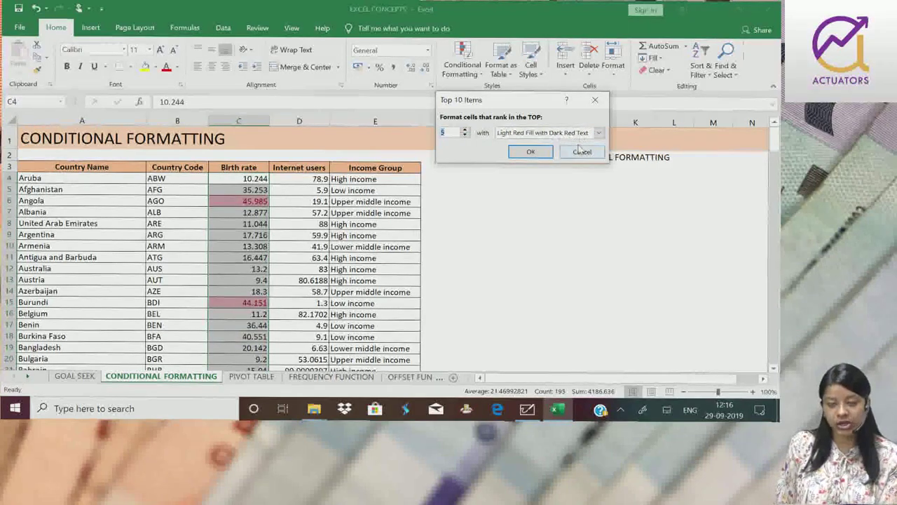
{"action": "left_click", "coordinate": [594, 100]}
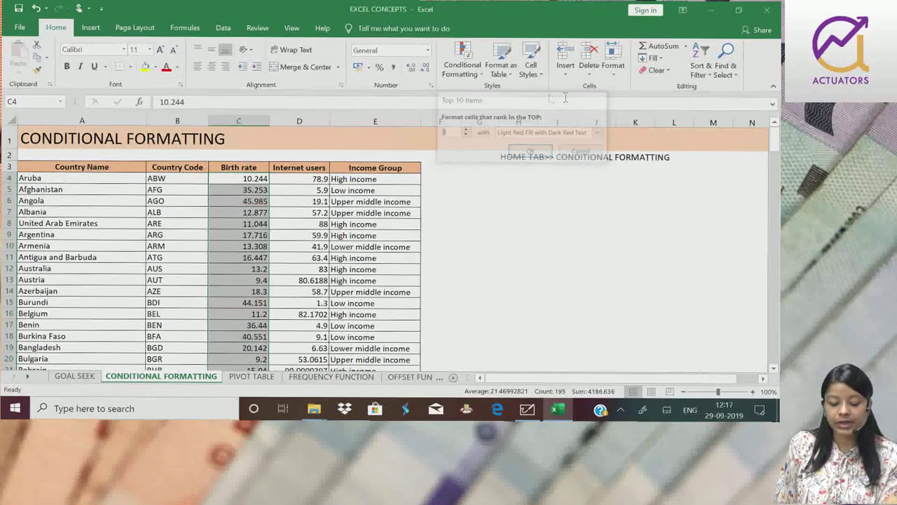
{"action": "left_click", "coordinate": [476, 75]}
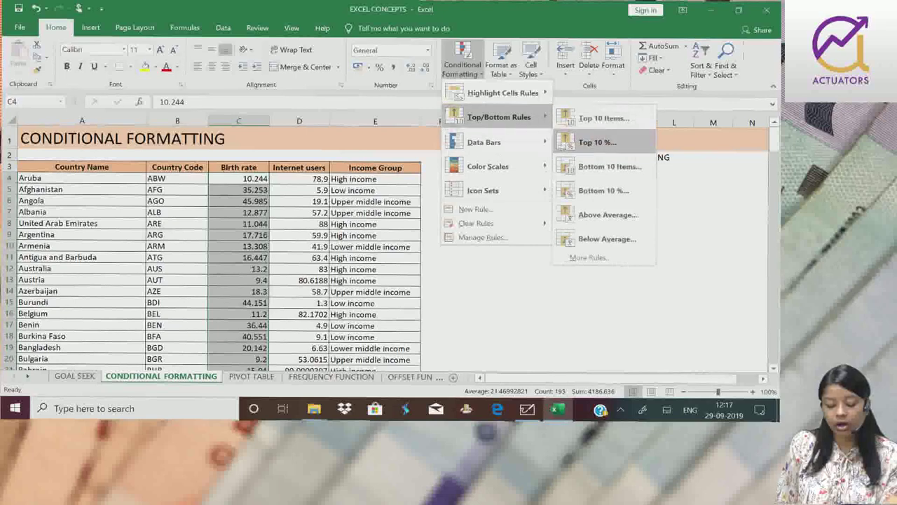
{"action": "left_click", "coordinate": [588, 142]}
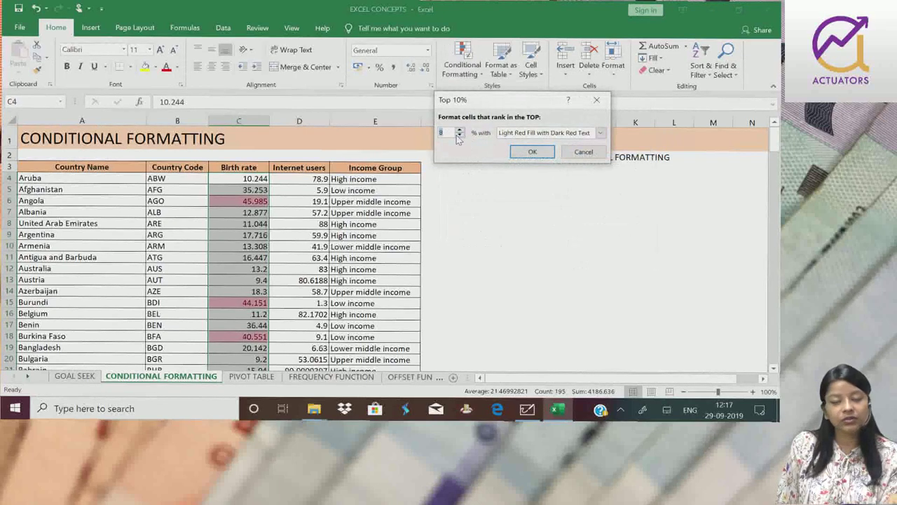
{"action": "left_click", "coordinate": [583, 151]}
Apply a Top 5% rule to birth rates with Light Red Fill with Dark Red Text.
{"action": "left_click", "coordinate": [469, 74]}
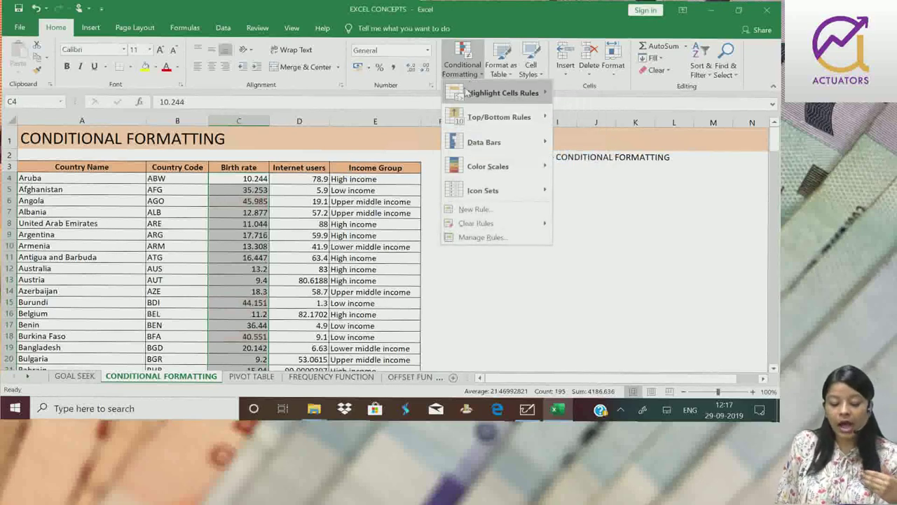
{"action": "mouse_move", "coordinate": [515, 123]}
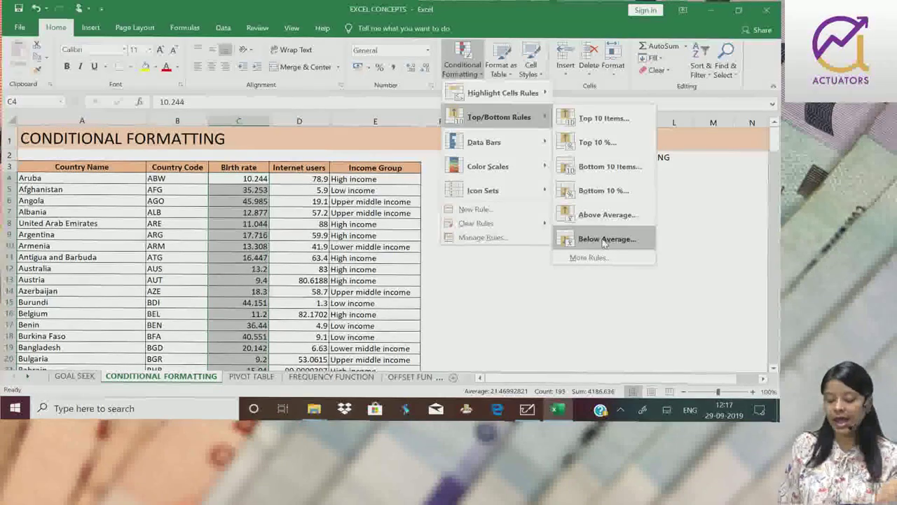
{"action": "left_click", "coordinate": [596, 143]}
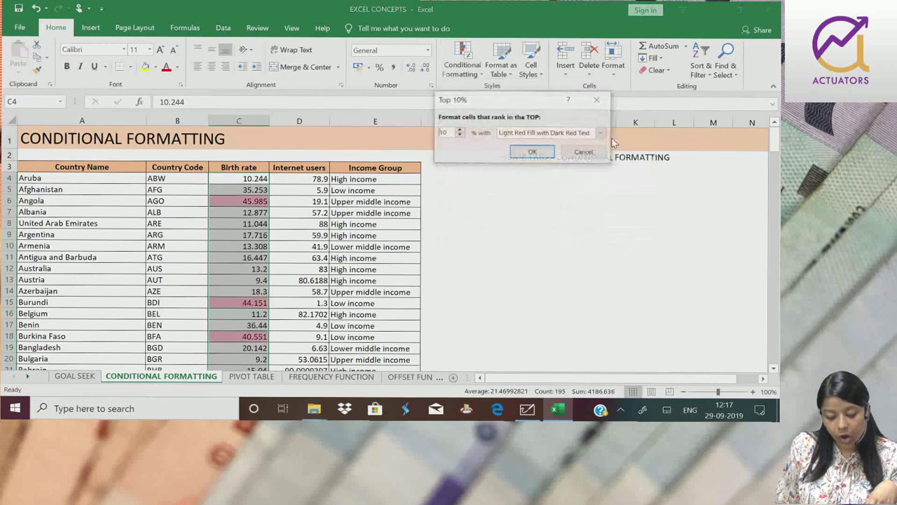
{"action": "left_click", "coordinate": [460, 136]}
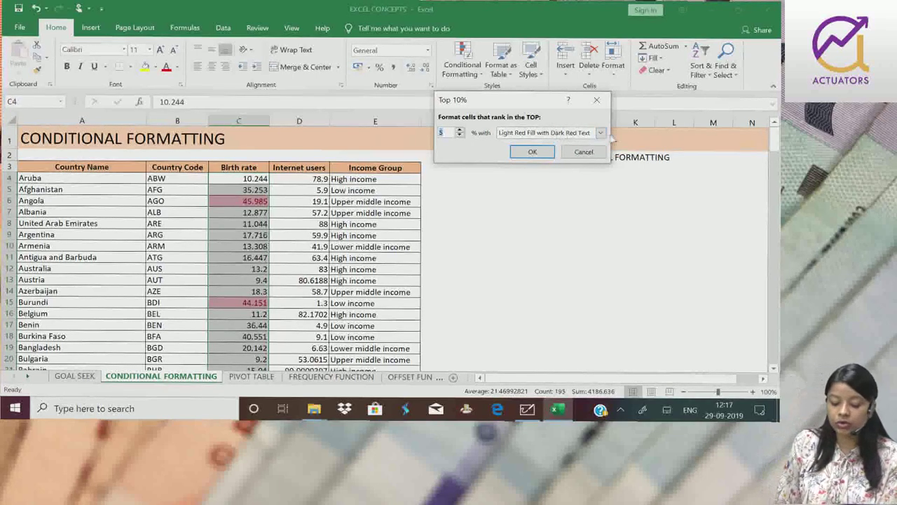
{"action": "left_click", "coordinate": [601, 133]}
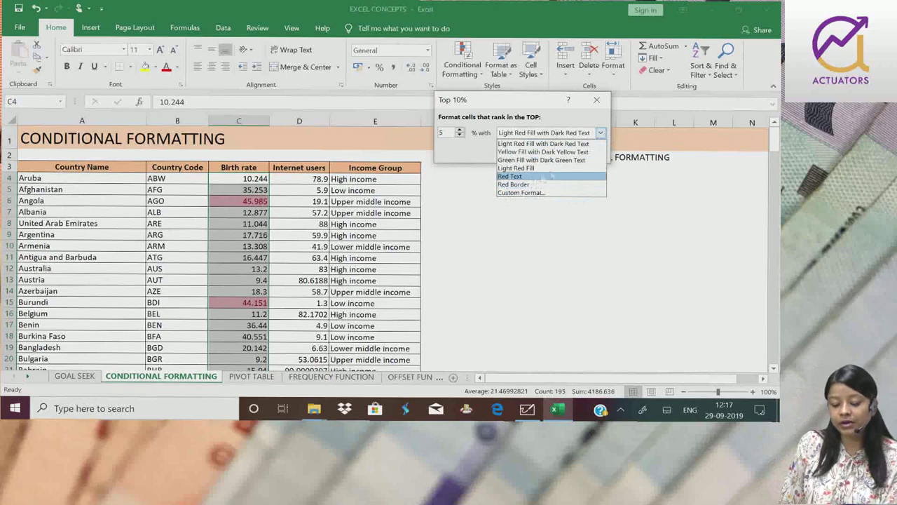
{"action": "left_click", "coordinate": [502, 143]}
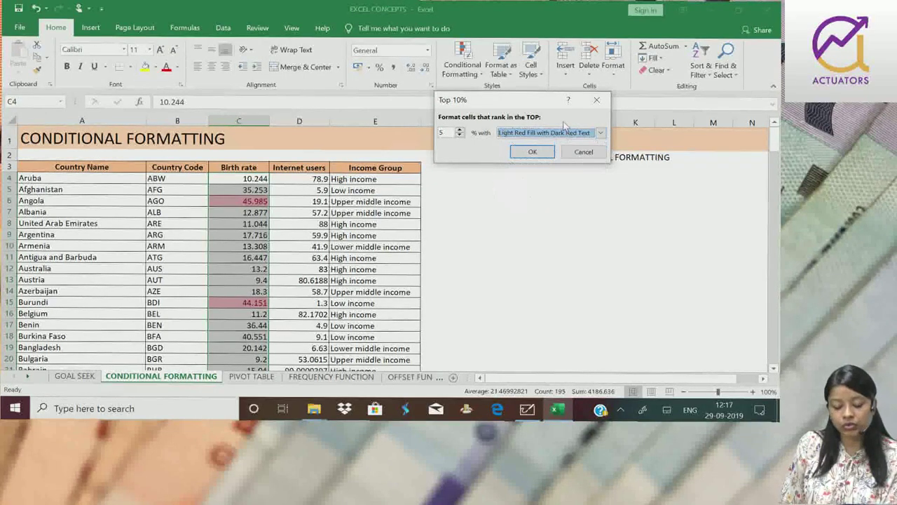
{"action": "left_click", "coordinate": [532, 152]}
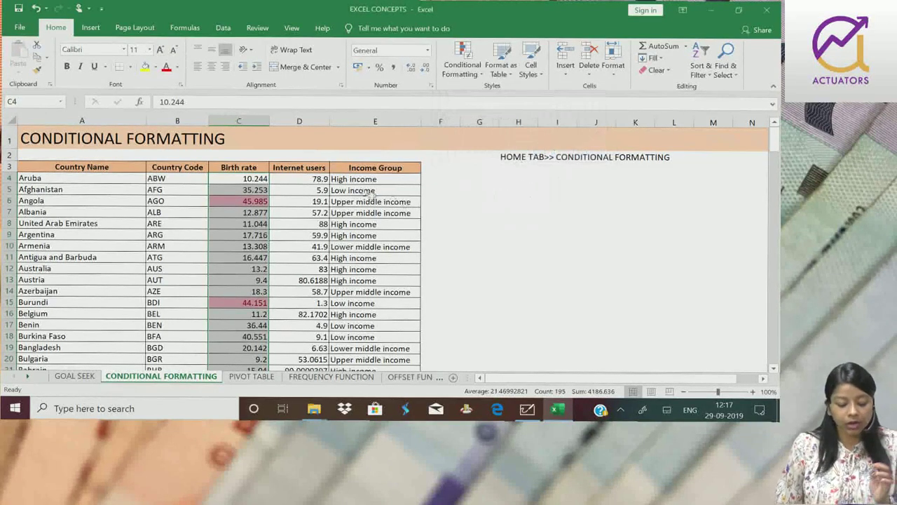
Scroll through the sheet to review the red-highlighted top birth rates.
{"action": "scroll", "coordinate": [330, 211], "scroll_direction": "down", "scroll_amount": 13}
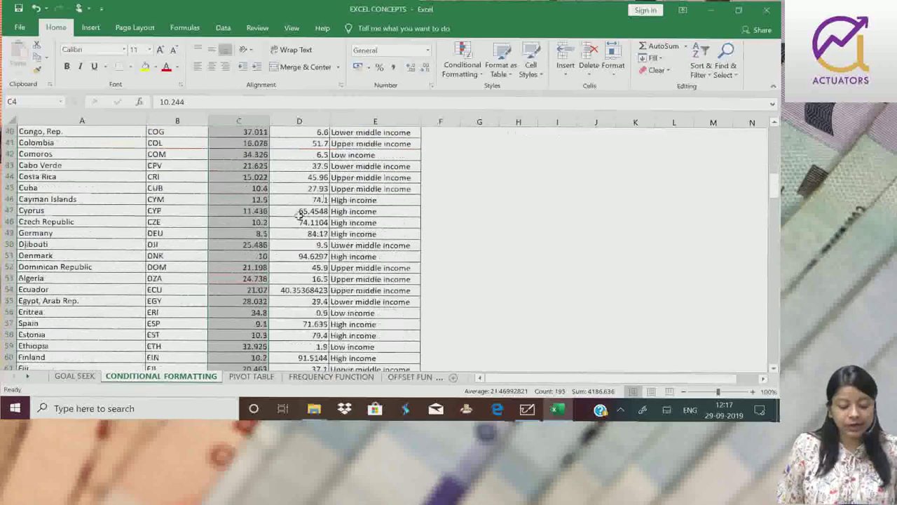
{"action": "scroll", "coordinate": [300, 216], "scroll_direction": "down", "scroll_amount": 20}
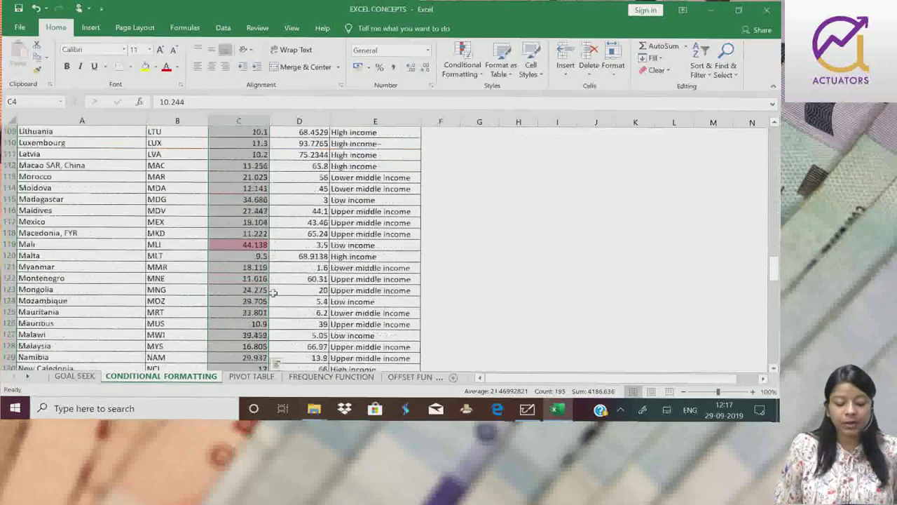
{"action": "scroll", "coordinate": [517, 246], "scroll_direction": "up", "scroll_amount": 18}
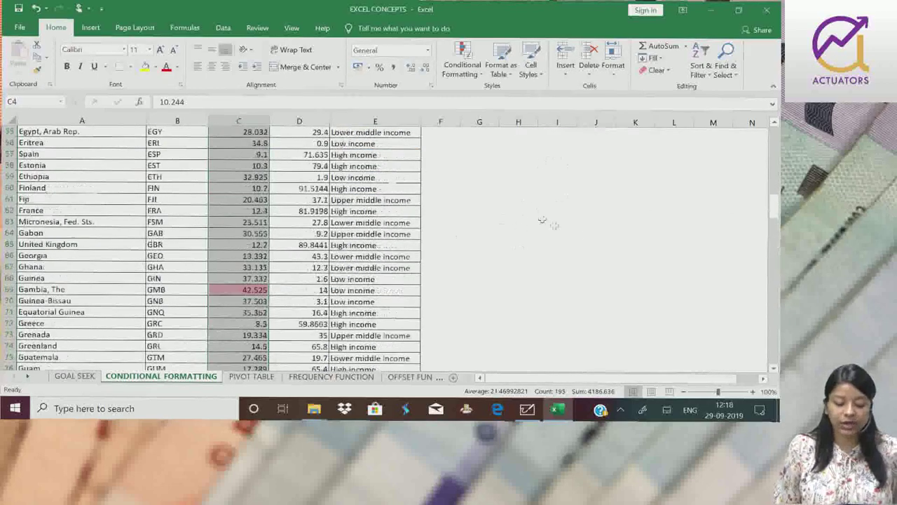
{"action": "left_click", "coordinate": [596, 244]}
{"action": "scroll", "coordinate": [497, 246], "scroll_direction": "down", "scroll_amount": 8}
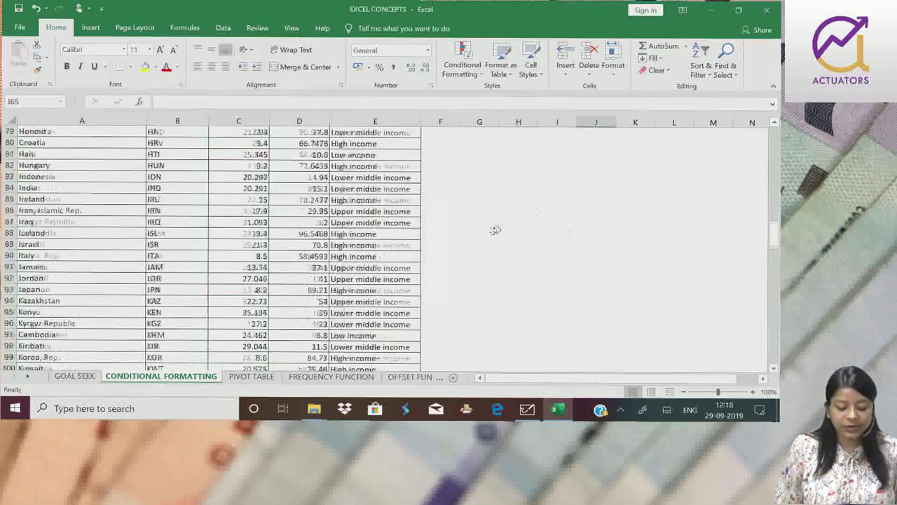
{"action": "scroll", "coordinate": [495, 230], "scroll_direction": "down", "scroll_amount": 12}
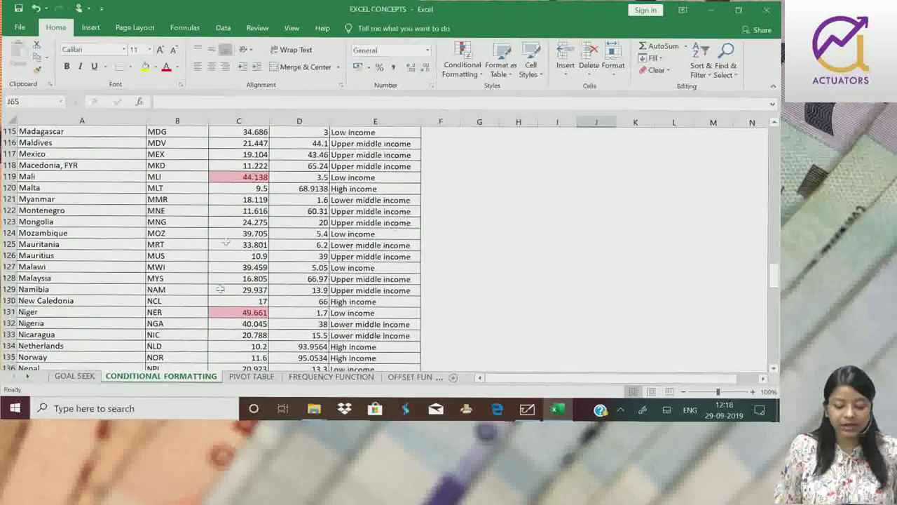
{"action": "scroll", "coordinate": [231, 302], "scroll_direction": "down", "scroll_amount": 15}
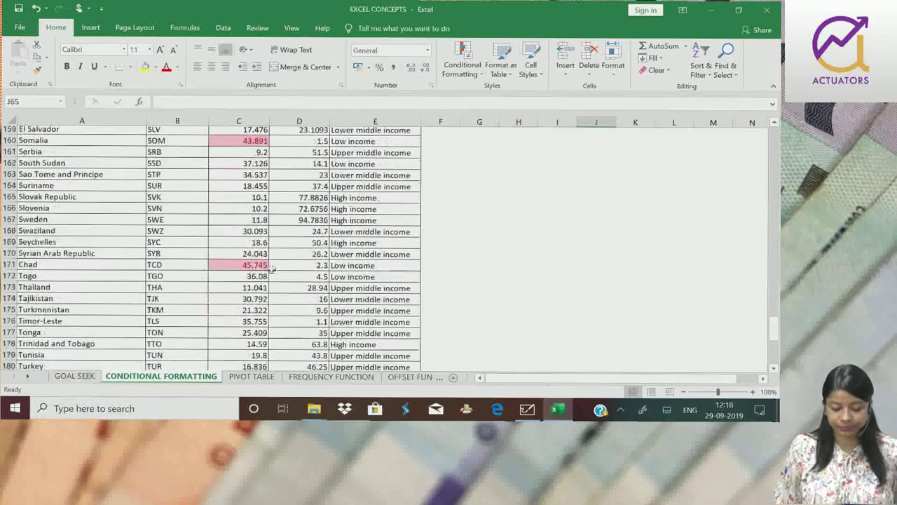
{"action": "scroll", "coordinate": [274, 266], "scroll_direction": "up", "scroll_amount": 20}
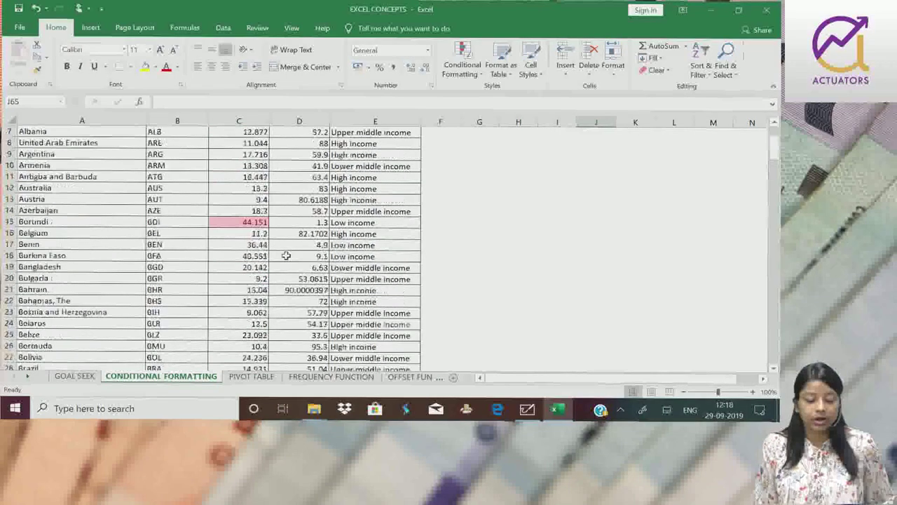
{"action": "scroll", "coordinate": [286, 256], "scroll_direction": "up", "scroll_amount": 2}
{"action": "left_click", "coordinate": [304, 180]}
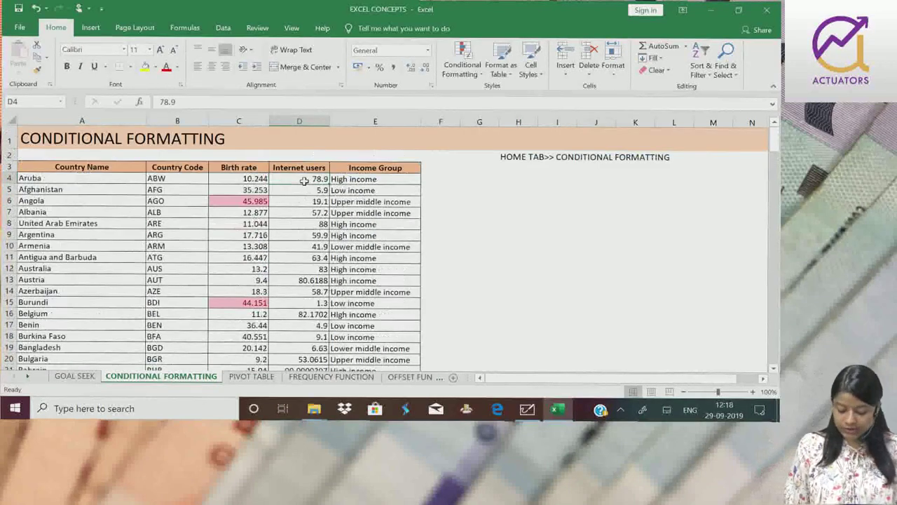
Select the Internet users values down to D198 and apply Blue solid-fill data bars.
{"action": "key", "text": "ctrl+shift+Down"}
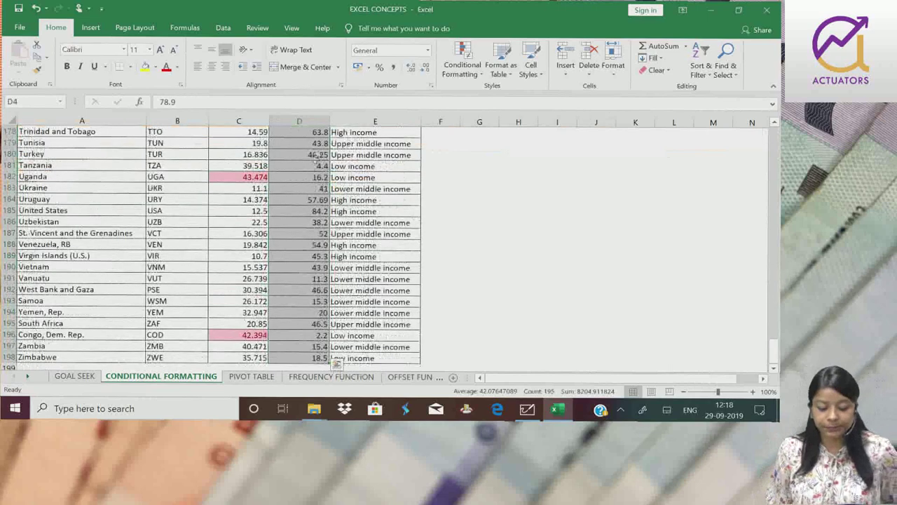
{"action": "left_click", "coordinate": [474, 75]}
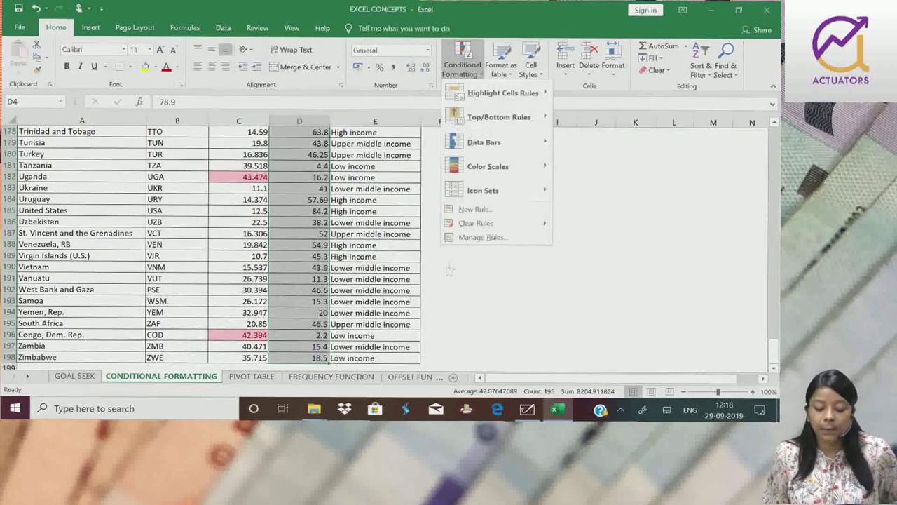
{"action": "mouse_move", "coordinate": [511, 149]}
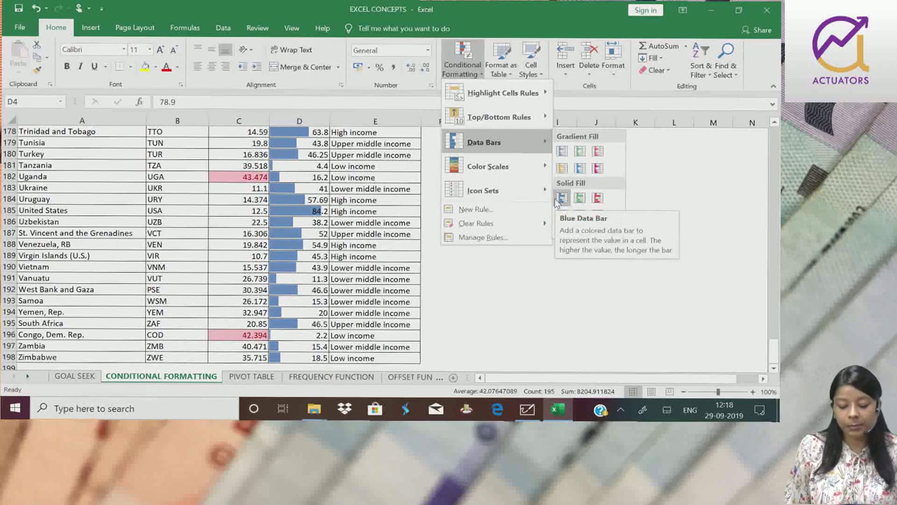
{"action": "left_click", "coordinate": [561, 199]}
{"action": "scroll", "coordinate": [270, 188], "scroll_direction": "up", "scroll_amount": 20}
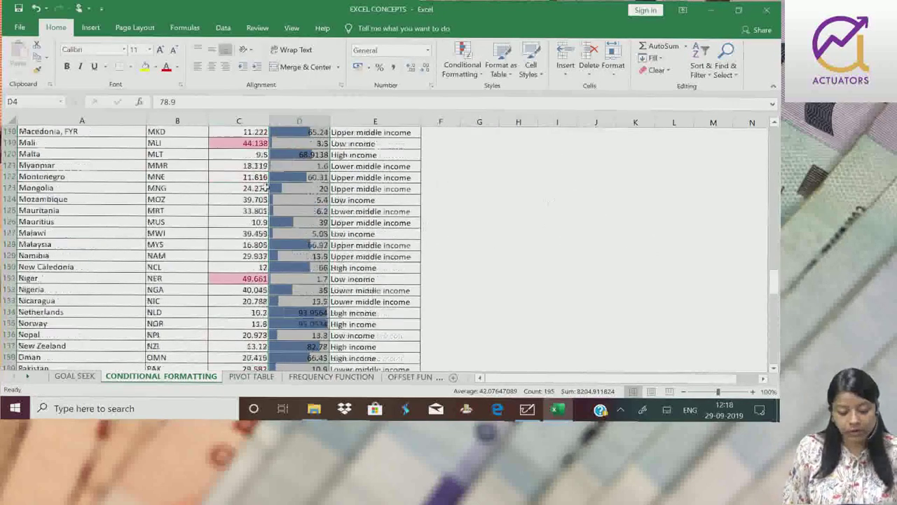
Reselect the Internet users values from D4 by dragging, then open Conditional Formatting.
{"action": "scroll", "coordinate": [264, 187], "scroll_direction": "up", "scroll_amount": 20}
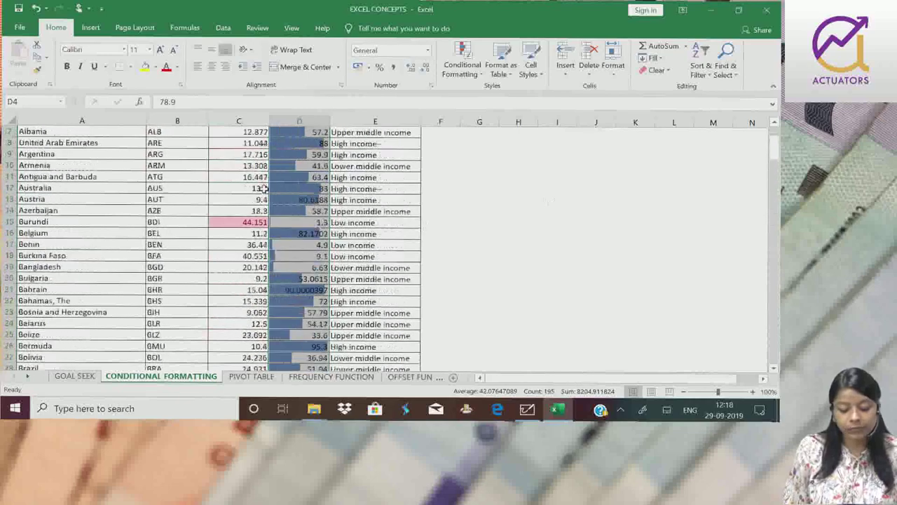
{"action": "scroll", "coordinate": [261, 188], "scroll_direction": "up", "scroll_amount": 2}
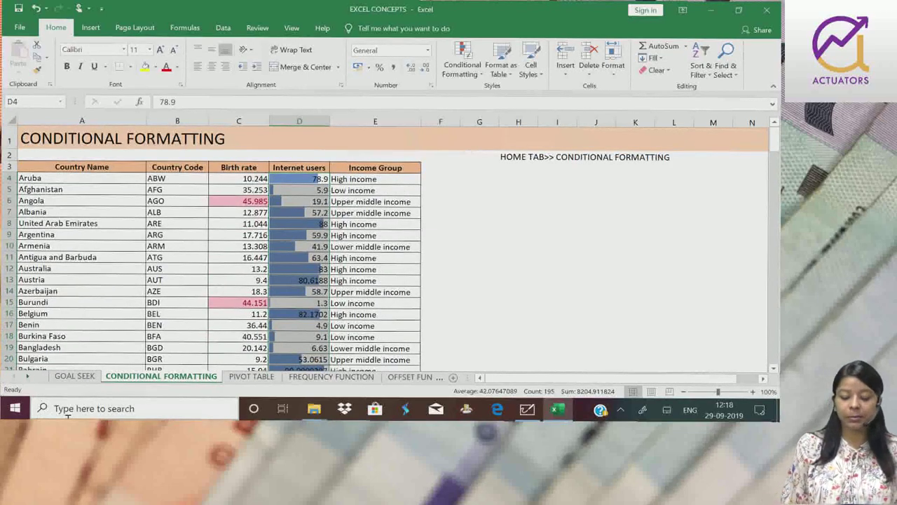
{"action": "left_click", "coordinate": [317, 224]}
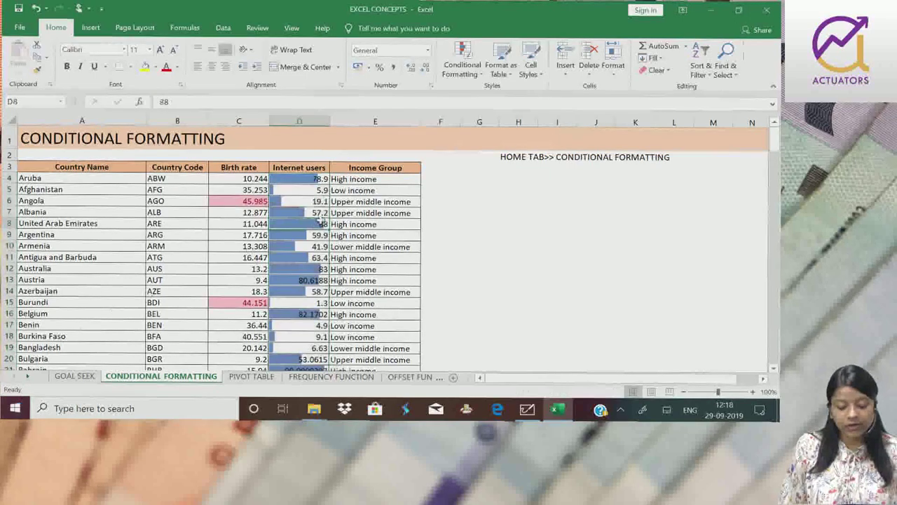
{"action": "left_click", "coordinate": [319, 179]}
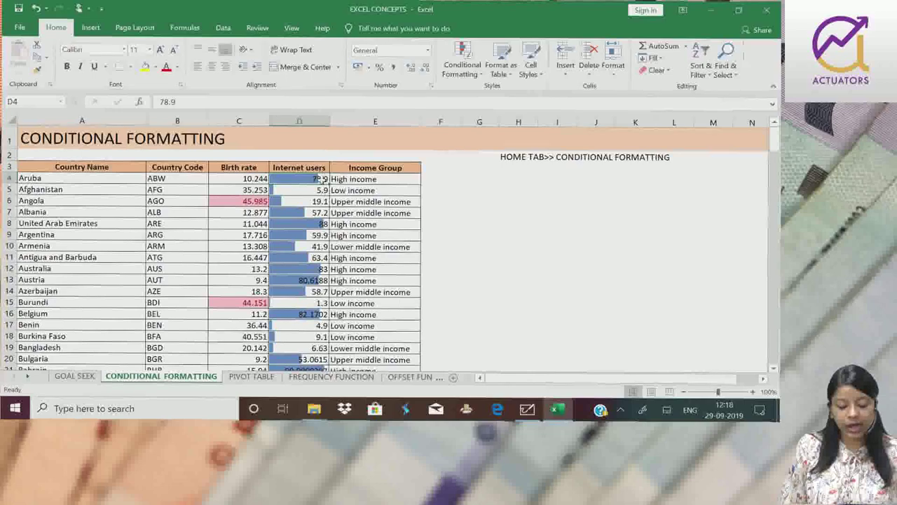
{"action": "left_click_drag", "start_coordinate": [292, 180], "coordinate": [302, 315]}
{"action": "left_click", "coordinate": [298, 289]}
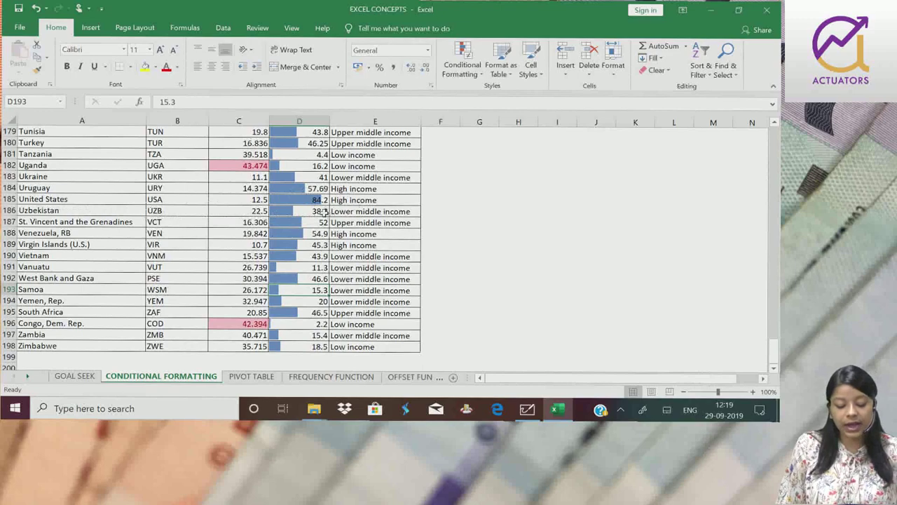
{"action": "scroll", "coordinate": [324, 211], "scroll_direction": "up", "scroll_amount": 20}
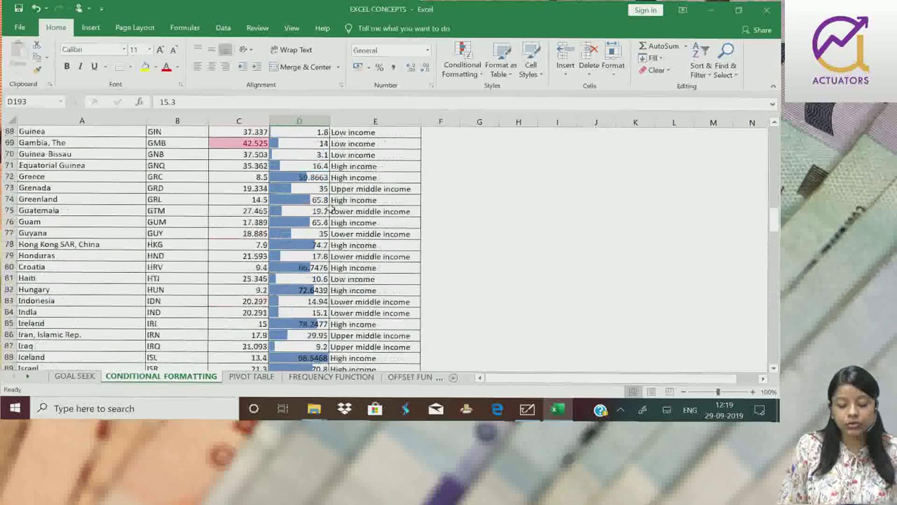
{"action": "scroll", "coordinate": [333, 208], "scroll_direction": "up", "scroll_amount": 20}
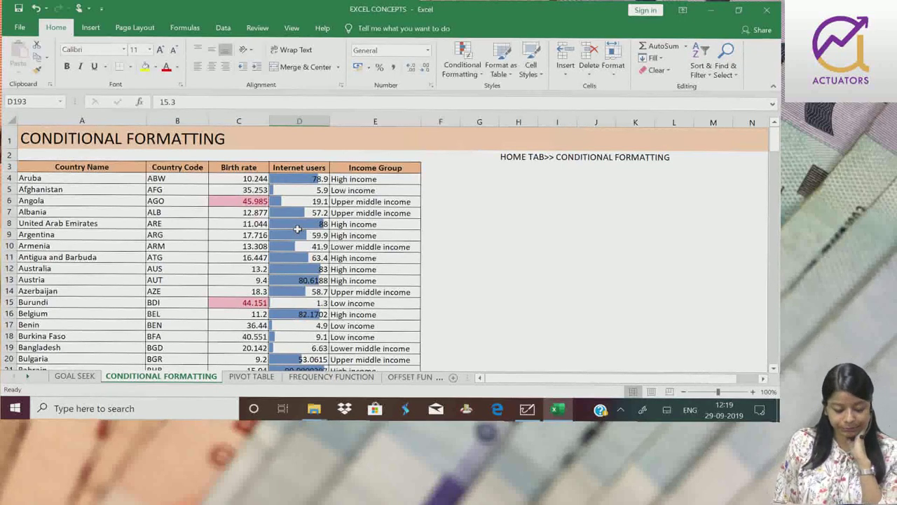
{"action": "left_click", "coordinate": [474, 74]}
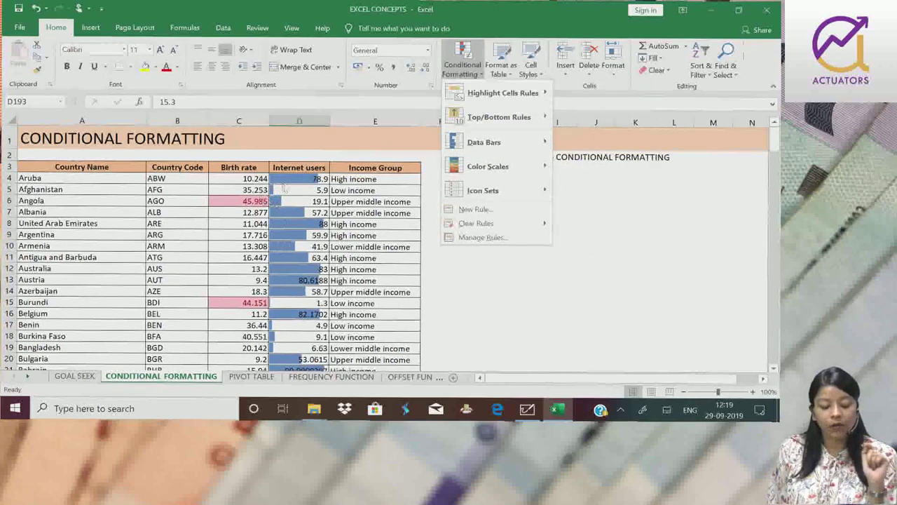
Select D4:D198 and delete its Data Bar rule in the Conditional Formatting Rules Manager.
{"action": "left_click", "coordinate": [478, 281]}
{"action": "left_click", "coordinate": [312, 181]}
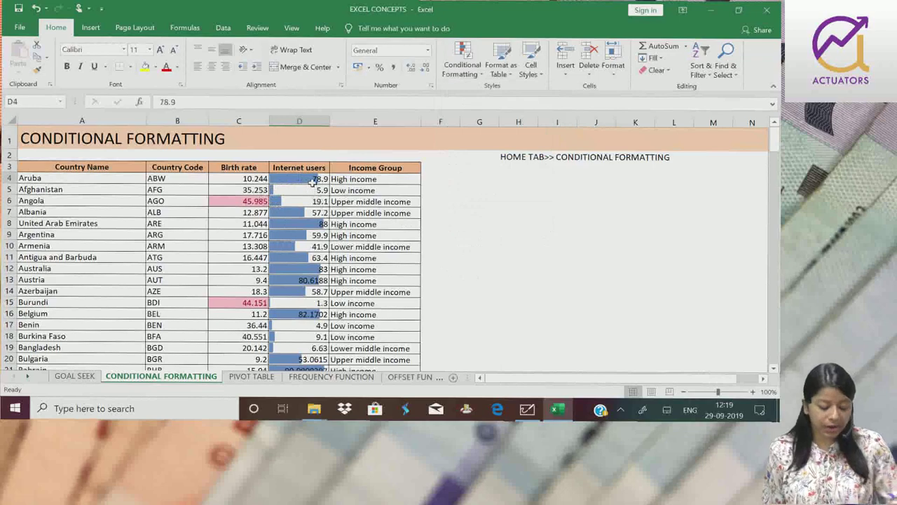
{"action": "key", "text": "ctrl+shift+Down"}
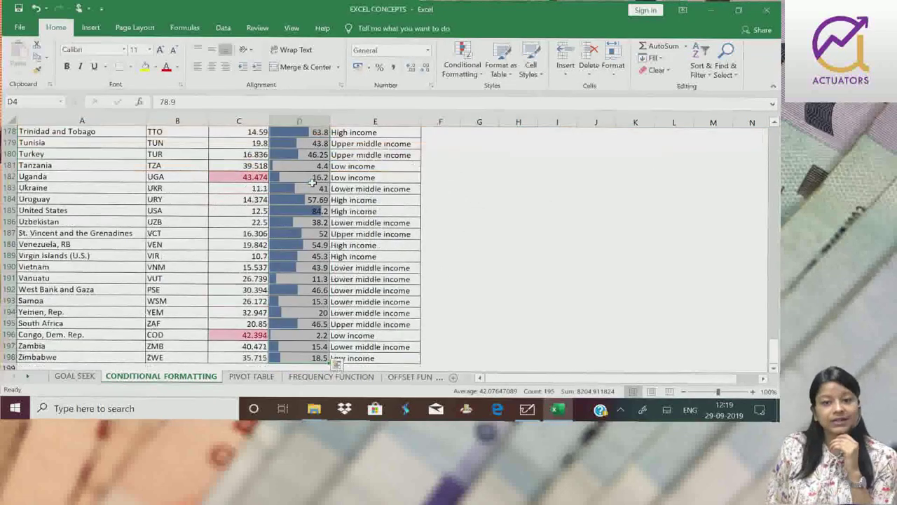
{"action": "left_click", "coordinate": [468, 70]}
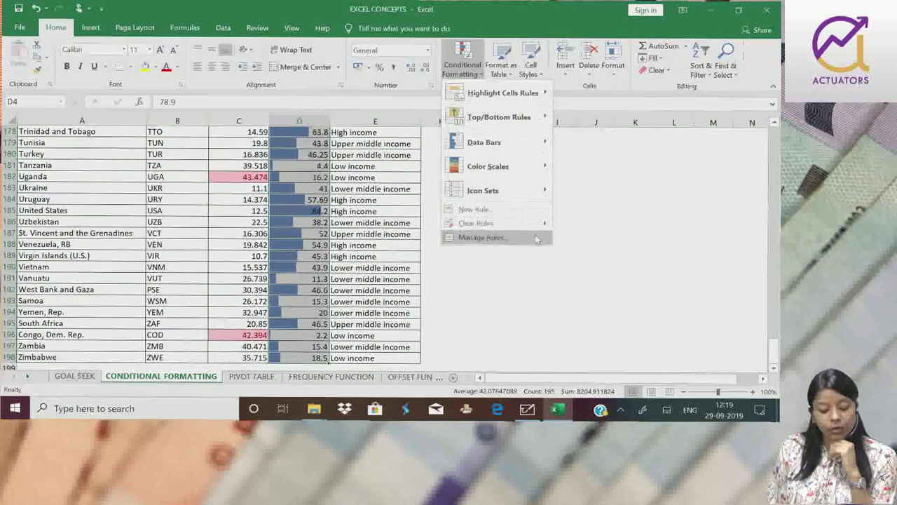
{"action": "left_click", "coordinate": [536, 239]}
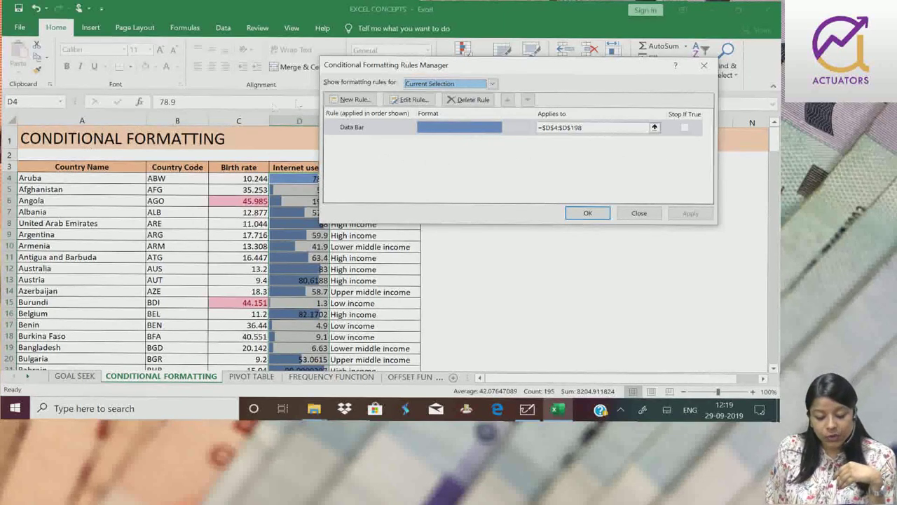
{"action": "left_click", "coordinate": [690, 129]}
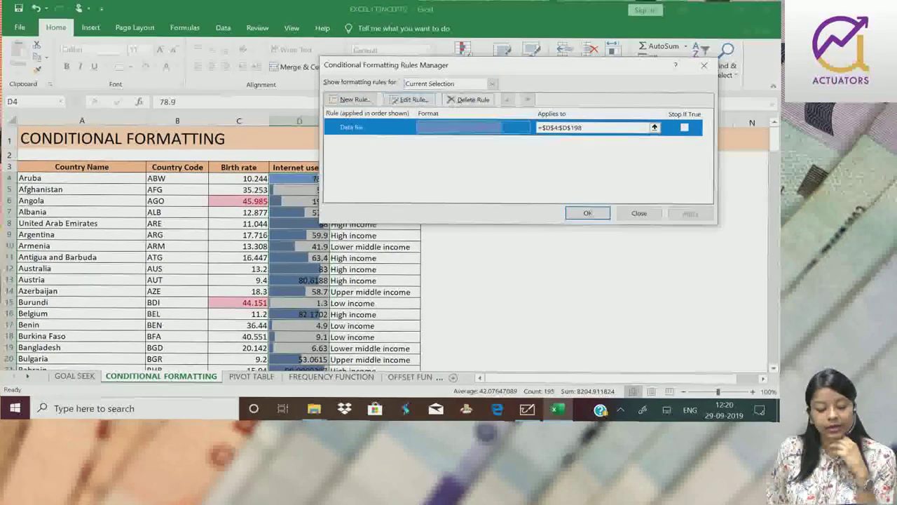
{"action": "left_click", "coordinate": [468, 100]}
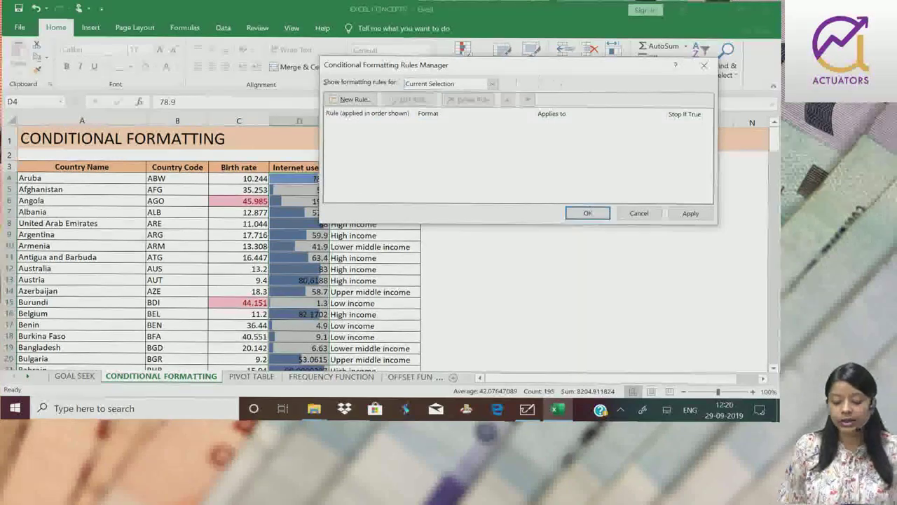
{"action": "left_click", "coordinate": [588, 213]}
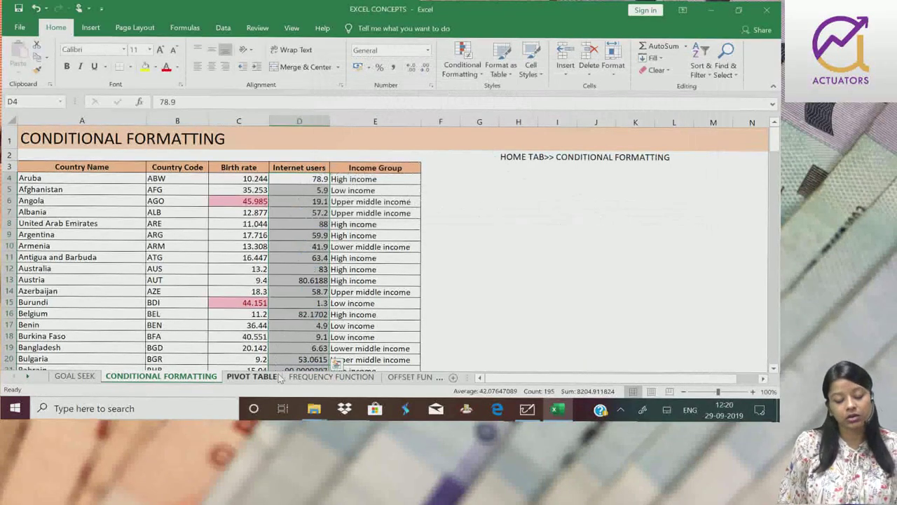
Preview the Green - Yellow - Red Color Scale, then start a custom colour-scale rule.
{"action": "left_click", "coordinate": [459, 73]}
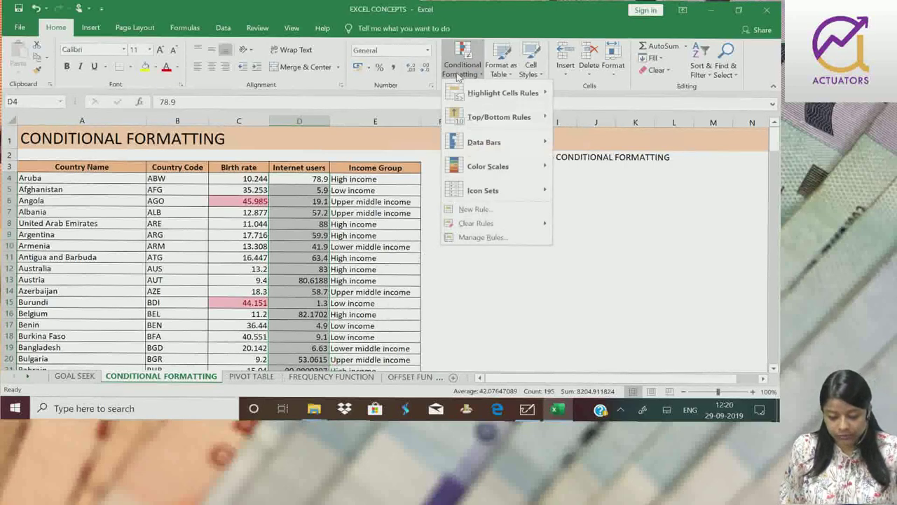
{"action": "mouse_move", "coordinate": [483, 170]}
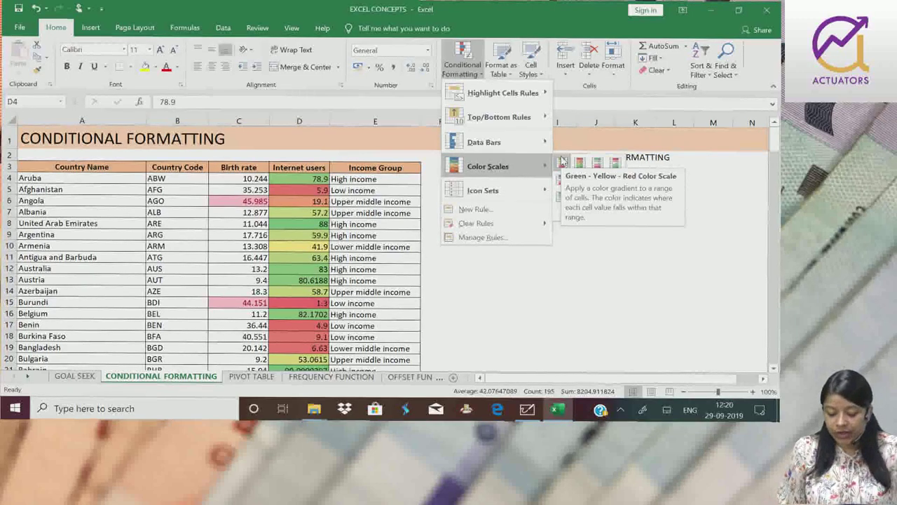
{"action": "left_click", "coordinate": [580, 216]}
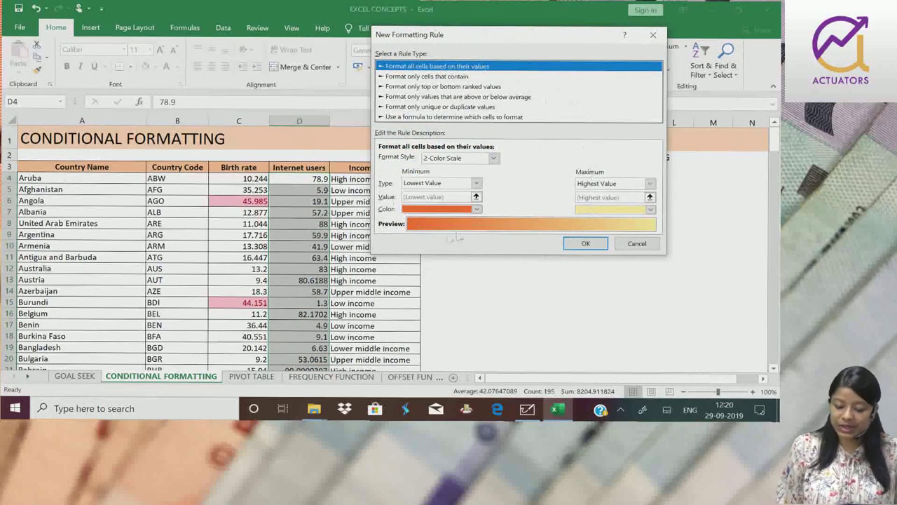
Apply a 3-Color Scale with Lowest Value minimum and a Number midpoint of 50.
{"action": "left_click", "coordinate": [493, 157]}
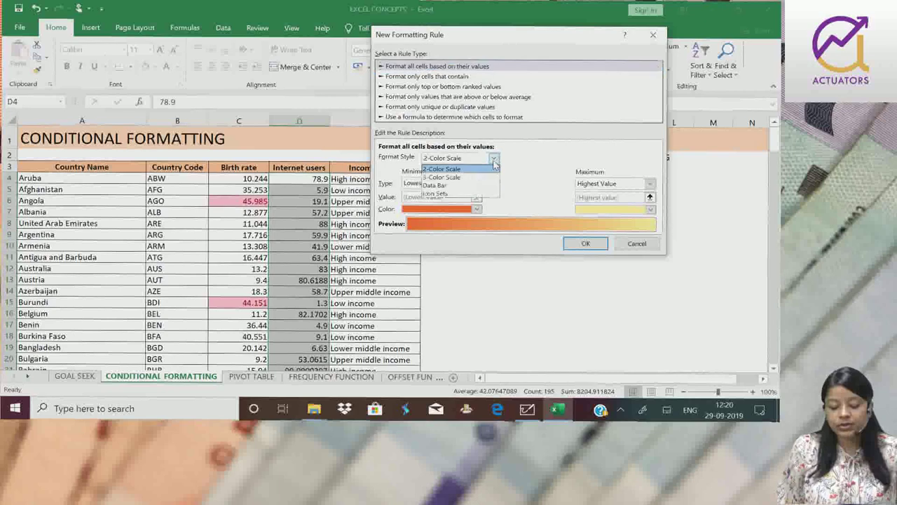
{"action": "left_click", "coordinate": [448, 177]}
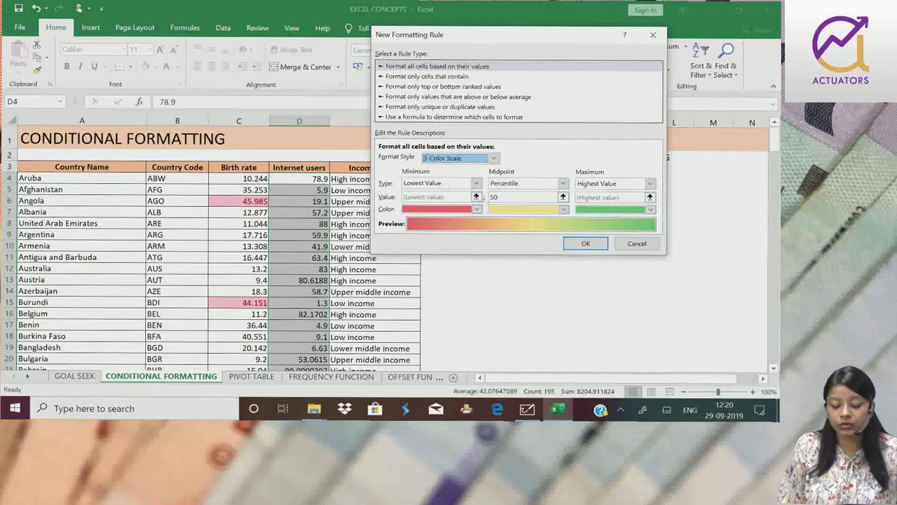
{"action": "left_click", "coordinate": [477, 183]}
{"action": "left_click", "coordinate": [439, 194]}
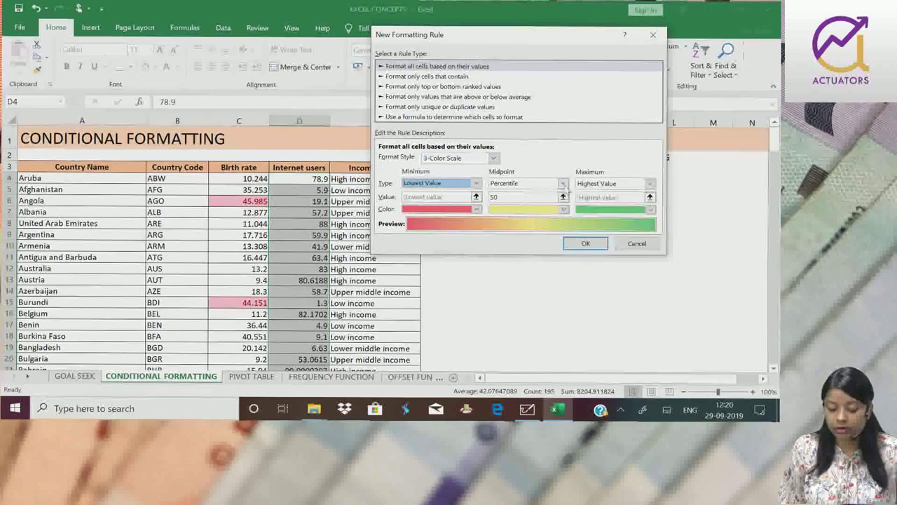
{"action": "left_click", "coordinate": [563, 184]}
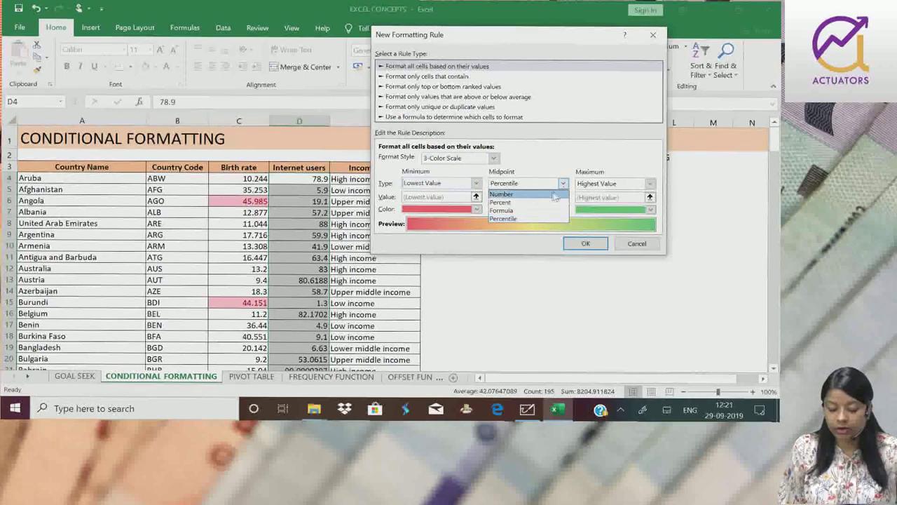
{"action": "left_click", "coordinate": [512, 194]}
{"action": "left_click", "coordinate": [508, 196]}
{"action": "key", "text": "BackSpace"}
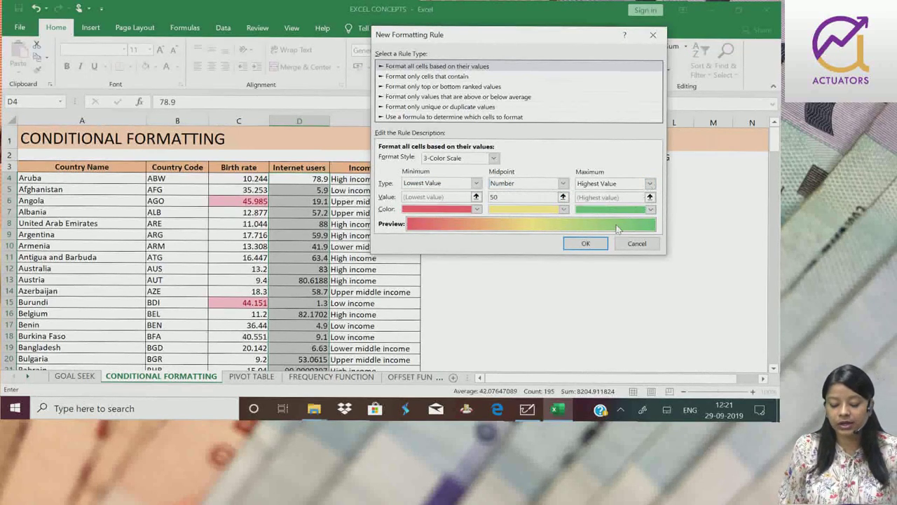
{"action": "left_click", "coordinate": [585, 243]}
Scroll to check the red-to-green Internet users colours, then select D4 through D198.
{"action": "scroll", "coordinate": [493, 224], "scroll_direction": "down", "scroll_amount": 5}
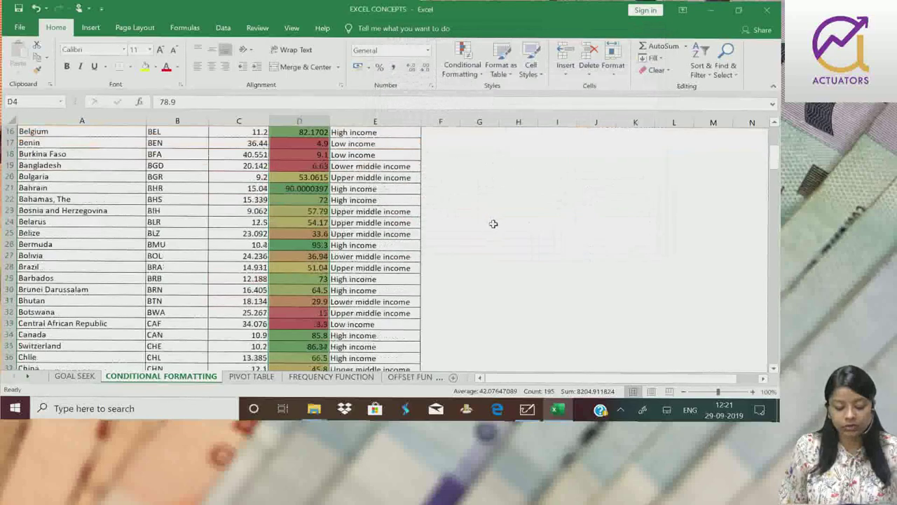
{"action": "scroll", "coordinate": [493, 224], "scroll_direction": "down", "scroll_amount": 20}
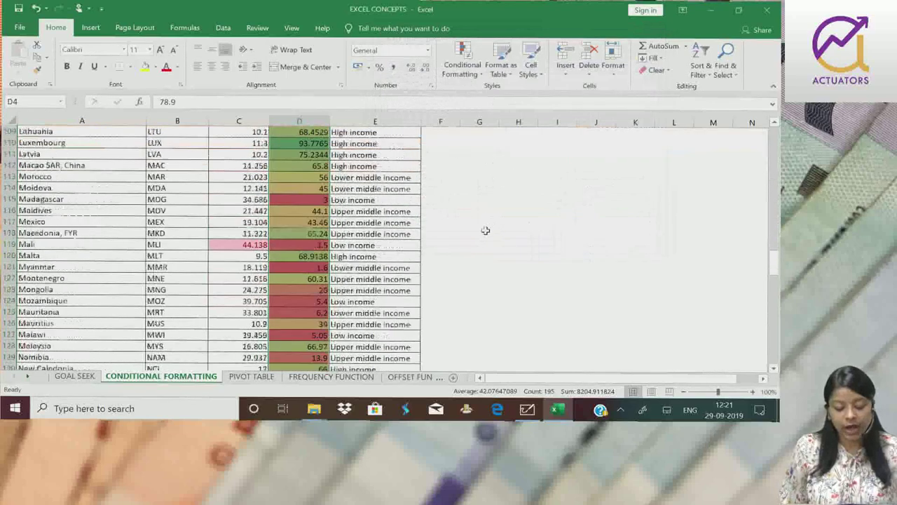
{"action": "scroll", "coordinate": [485, 230], "scroll_direction": "down", "scroll_amount": 20}
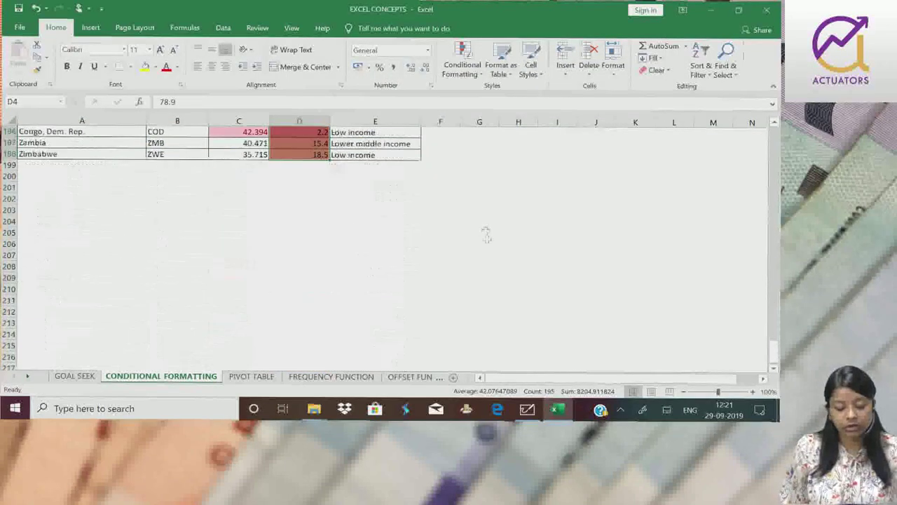
{"action": "scroll", "coordinate": [487, 235], "scroll_direction": "up", "scroll_amount": 20}
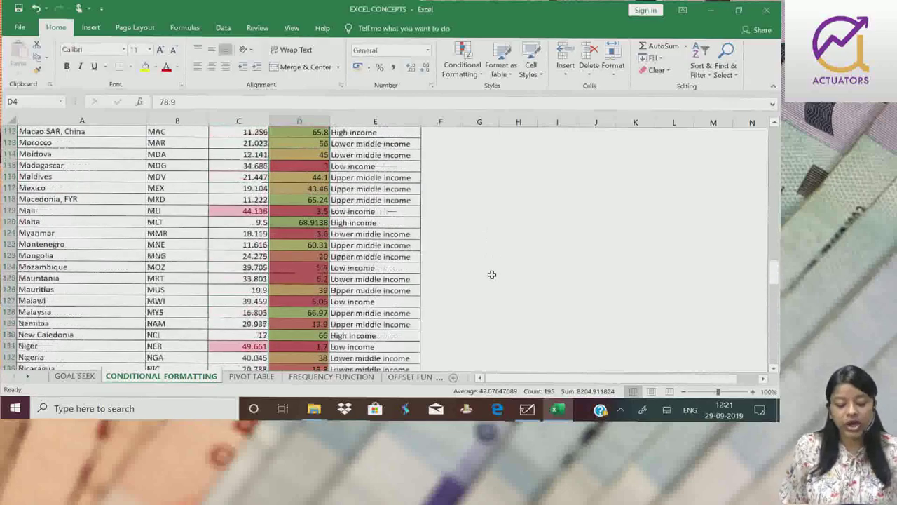
{"action": "scroll", "coordinate": [491, 274], "scroll_direction": "up", "scroll_amount": 20}
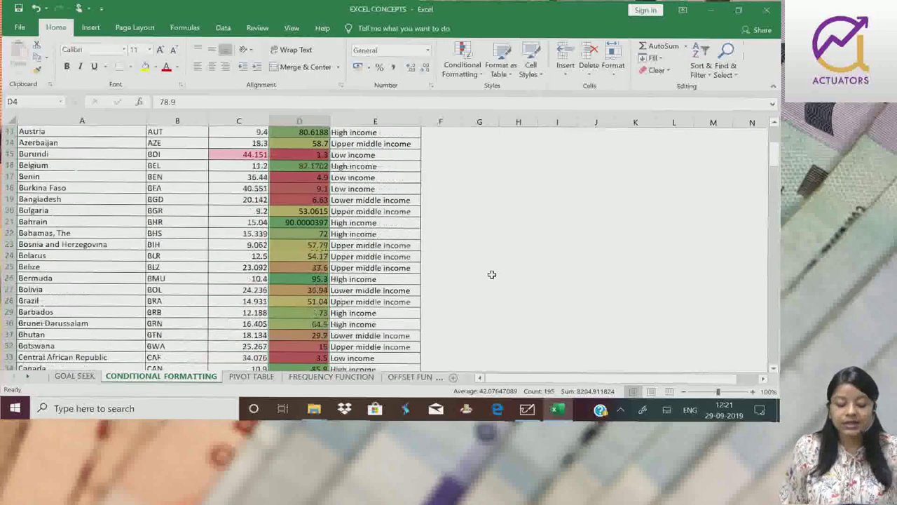
{"action": "scroll", "coordinate": [492, 274], "scroll_direction": "up", "scroll_amount": 4}
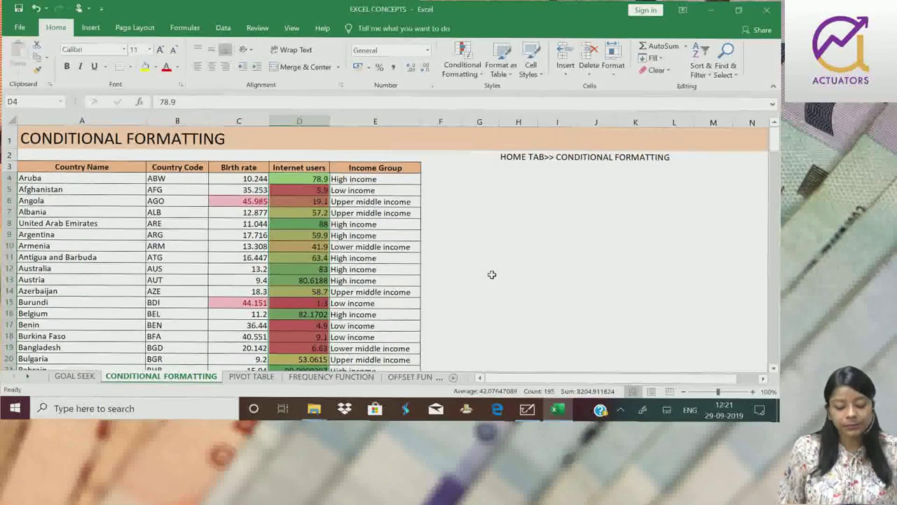
{"action": "left_click", "coordinate": [481, 259]}
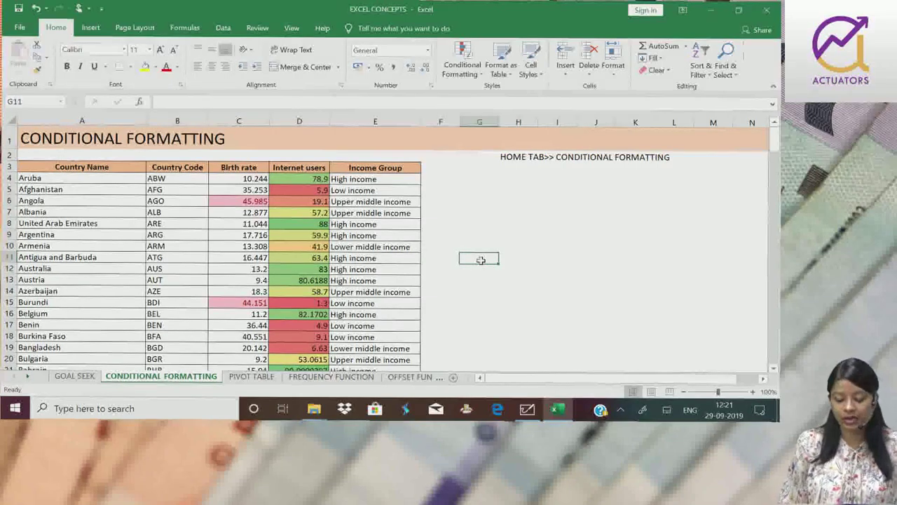
{"action": "left_click", "coordinate": [299, 180]}
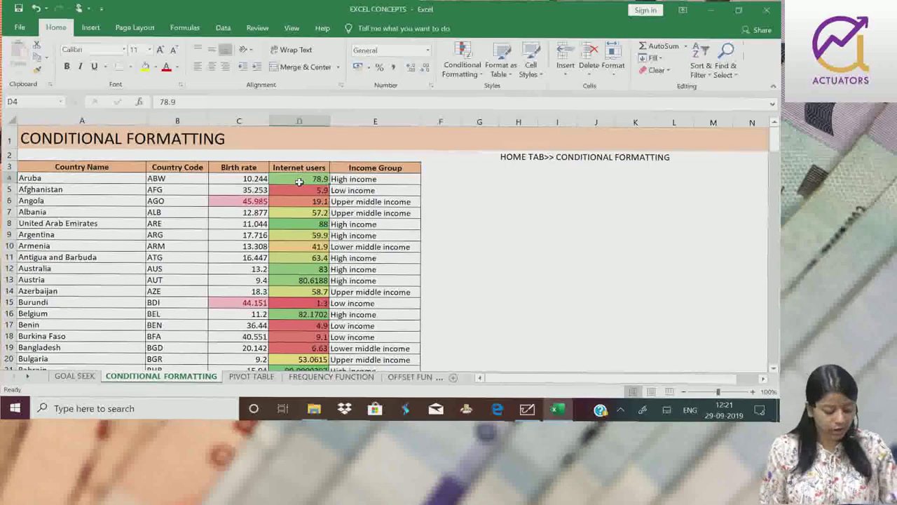
{"action": "key", "text": "ctrl+shift+Down"}
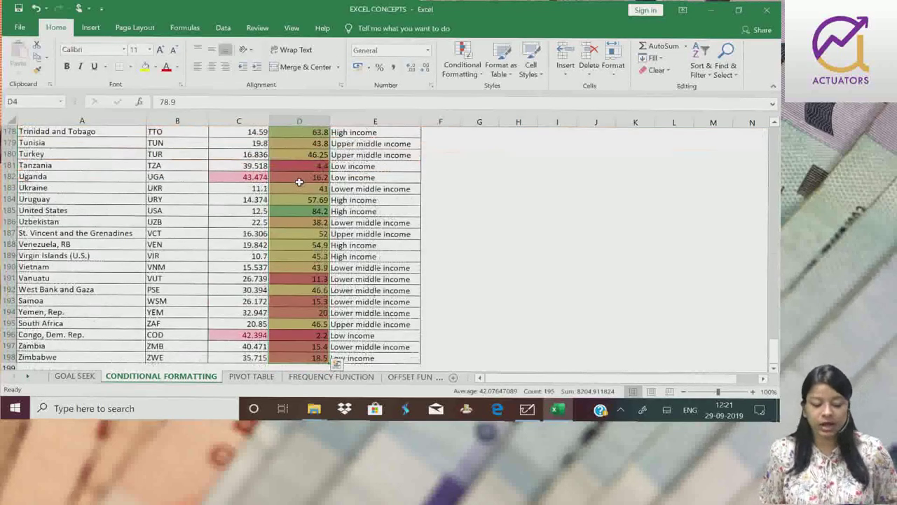
Delete the Graded Color Scale rule in the Rules Manager, cancel a stray new rule, and close the manager.
{"action": "left_click", "coordinate": [478, 72]}
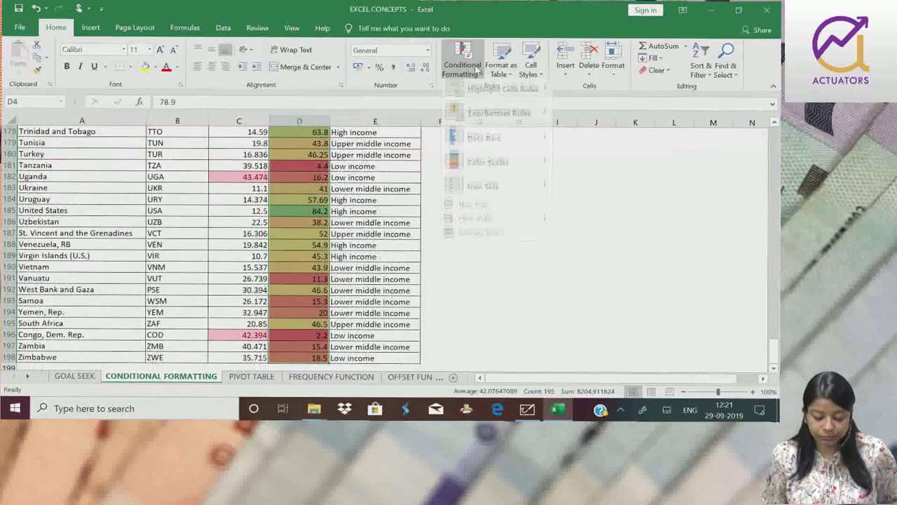
{"action": "left_click", "coordinate": [483, 237]}
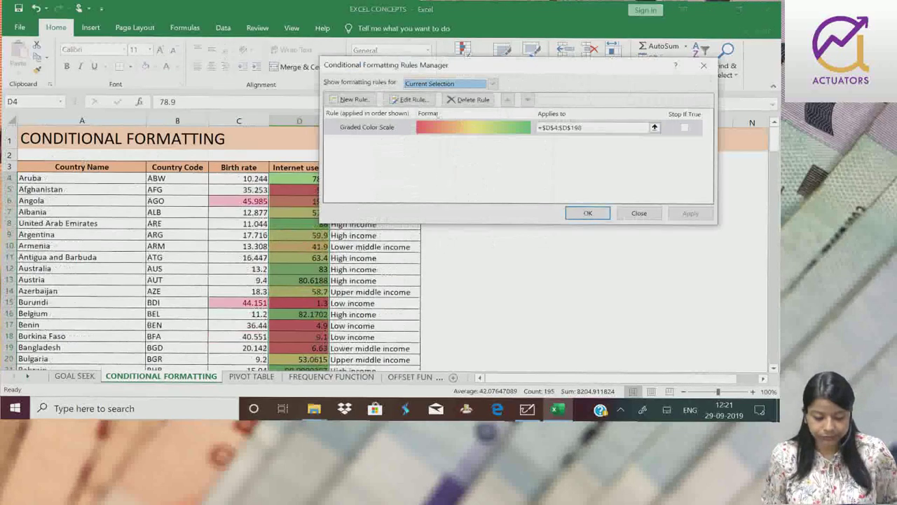
{"action": "left_click", "coordinate": [371, 130]}
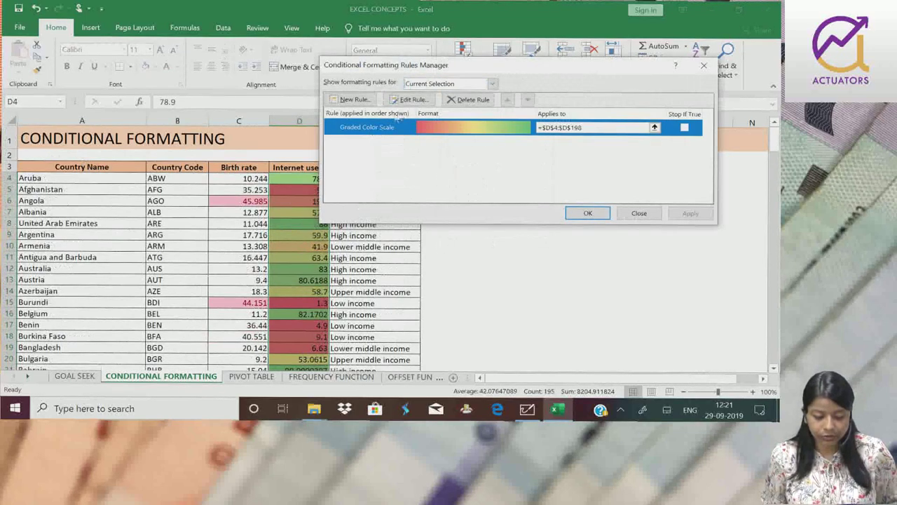
{"action": "left_click", "coordinate": [457, 100]}
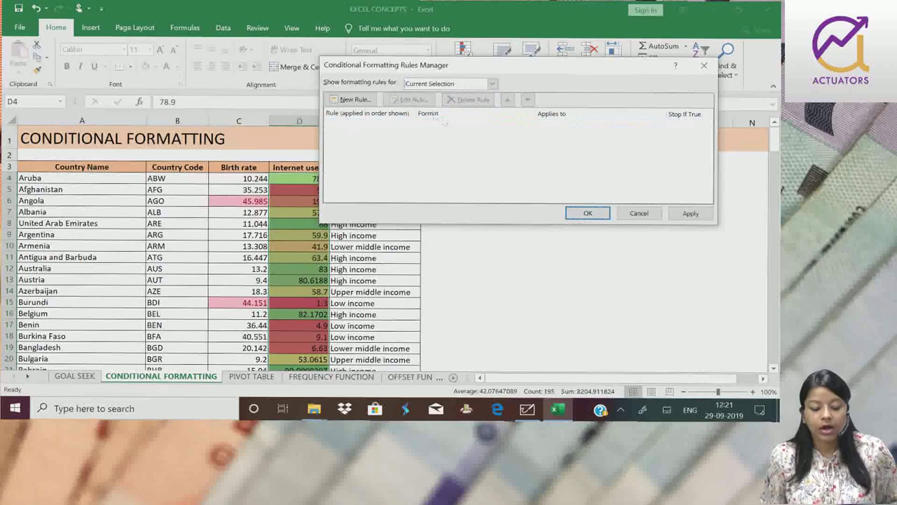
{"action": "left_click", "coordinate": [344, 99]}
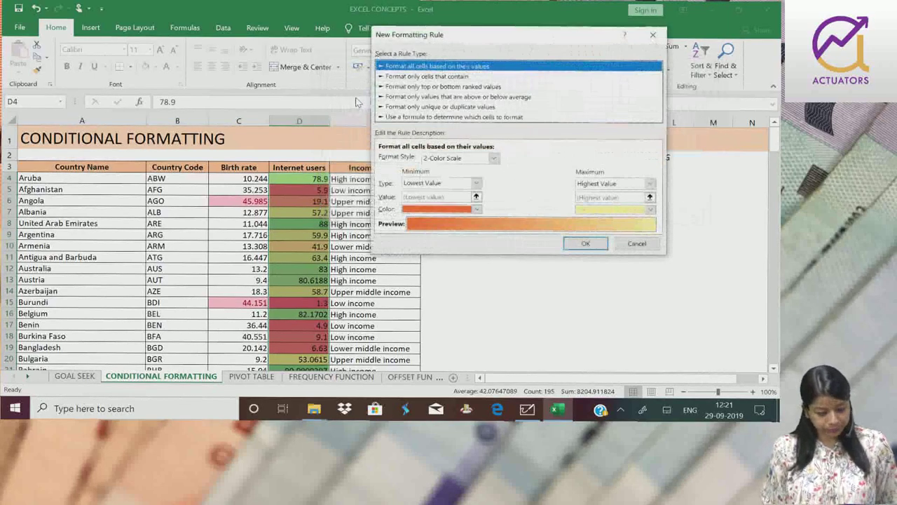
{"action": "left_click", "coordinate": [650, 40]}
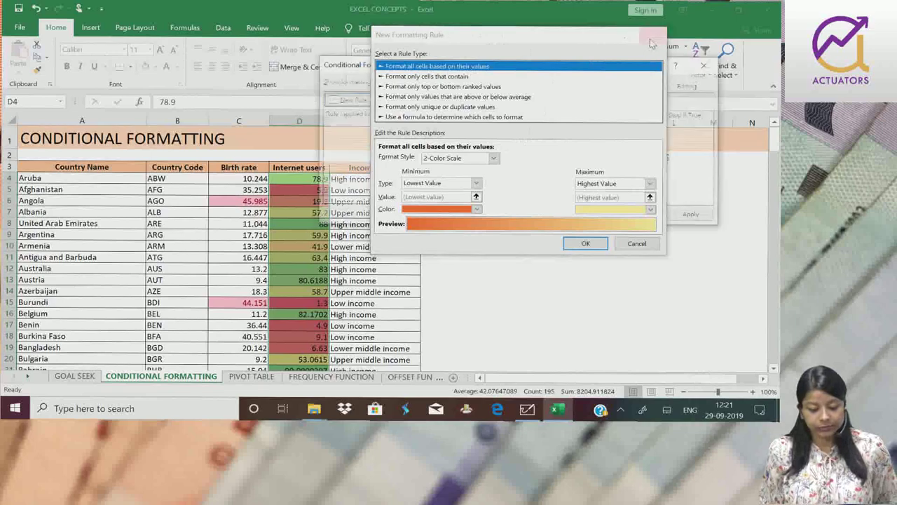
{"action": "left_click", "coordinate": [704, 65]}
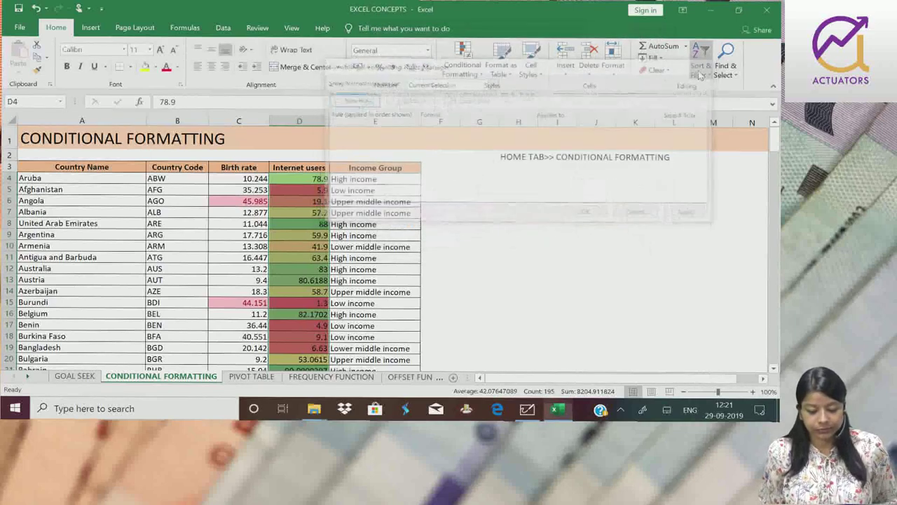
Reopen the Rules Manager, delete the Graded Color Scale rule again, and confirm with OK.
{"action": "left_click", "coordinate": [473, 75]}
{"action": "left_click", "coordinate": [487, 236]}
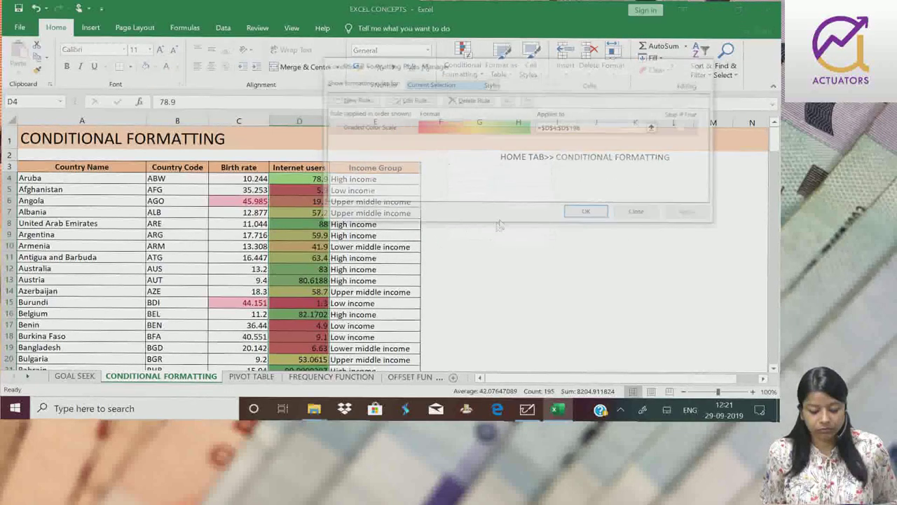
{"action": "left_click", "coordinate": [685, 129]}
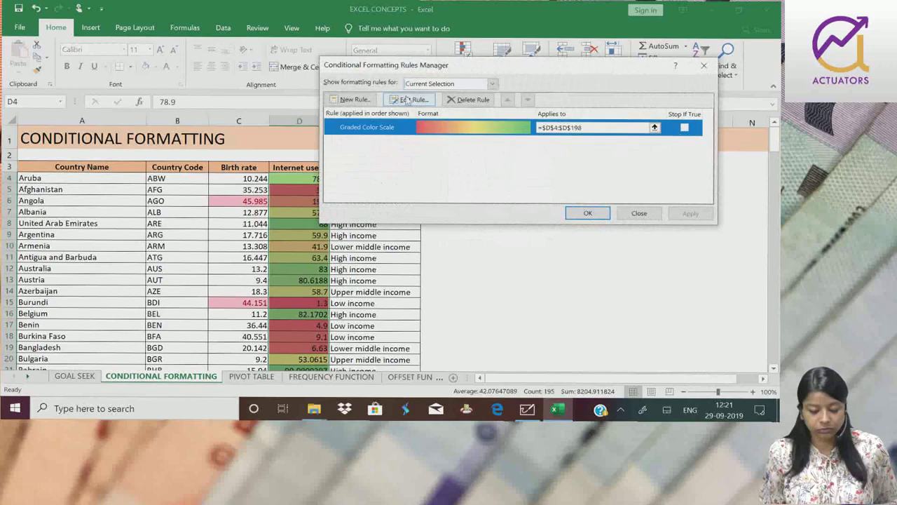
{"action": "left_click", "coordinate": [469, 100]}
{"action": "left_click", "coordinate": [588, 212]}
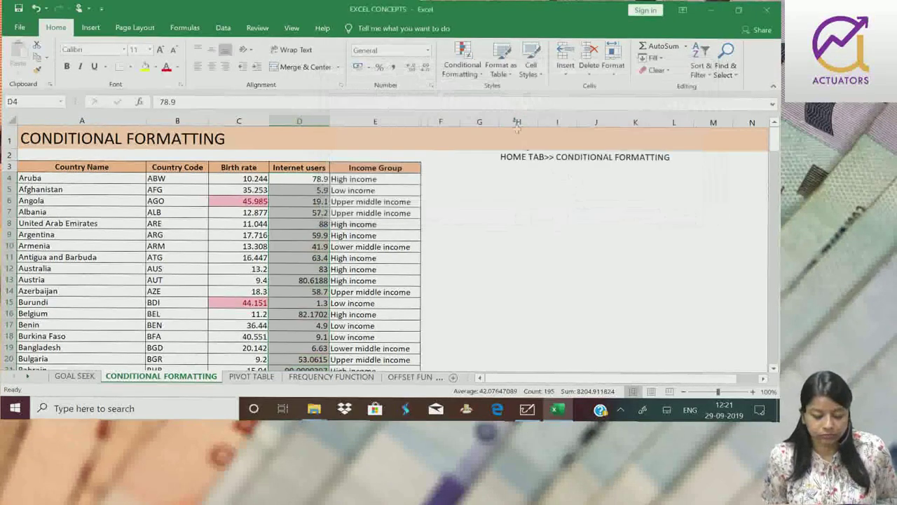
Preview the 3 Arrows icon set for Internet users, then open the full Icon Sets rule settings.
{"action": "left_click", "coordinate": [462, 70]}
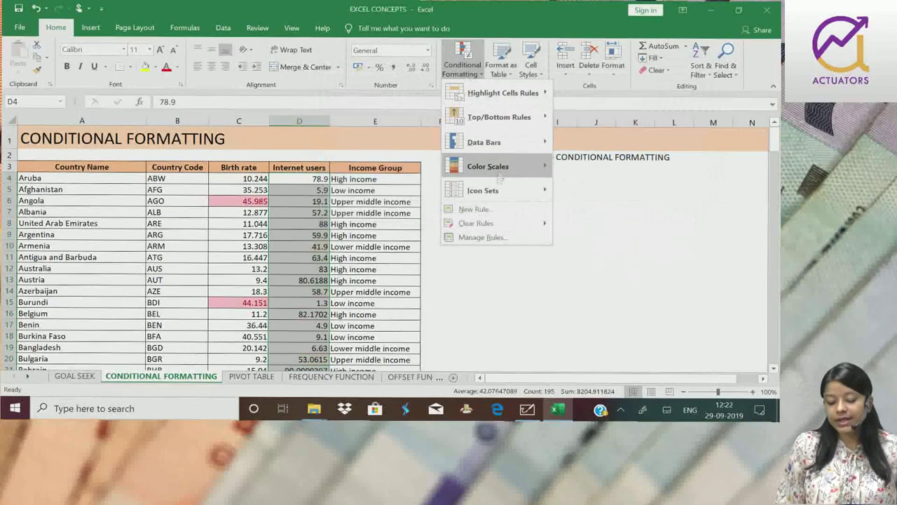
{"action": "mouse_move", "coordinate": [490, 195]}
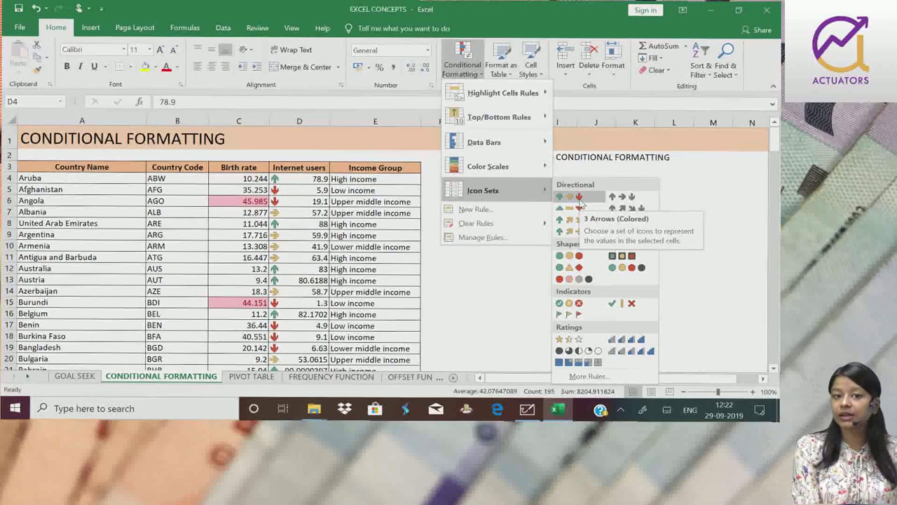
{"action": "key", "text": "Escape"}
{"action": "key", "text": "Escape"}
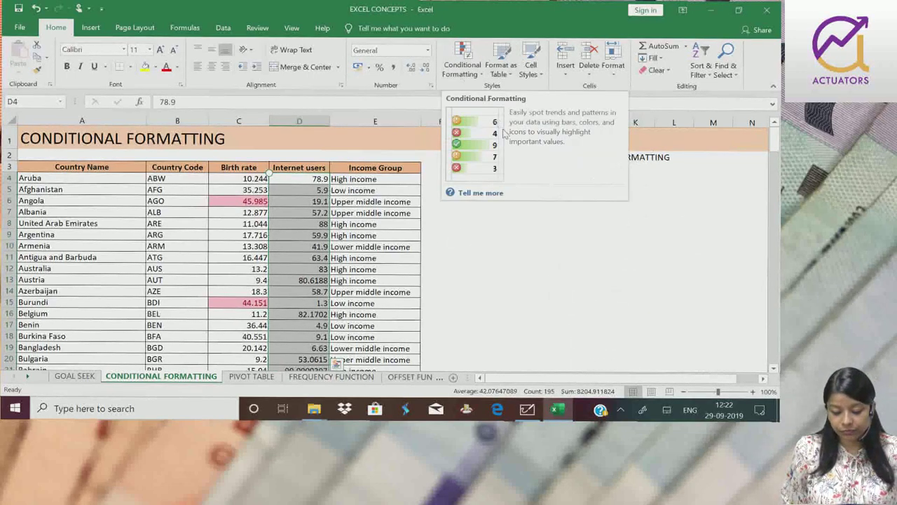
{"action": "left_click", "coordinate": [471, 77]}
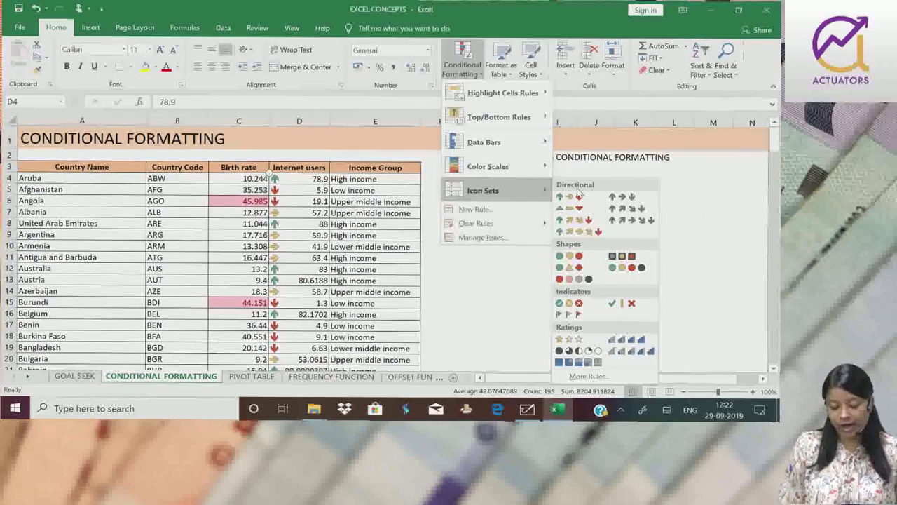
{"action": "left_click", "coordinate": [590, 376]}
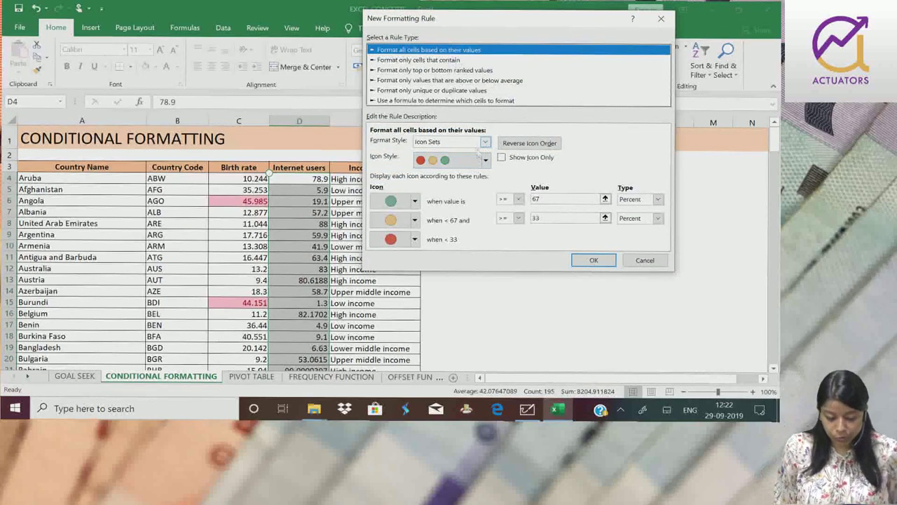
Choose the 3 Arrows icon style and set the green arrow threshold to Number 60.
{"action": "left_click", "coordinate": [480, 159]}
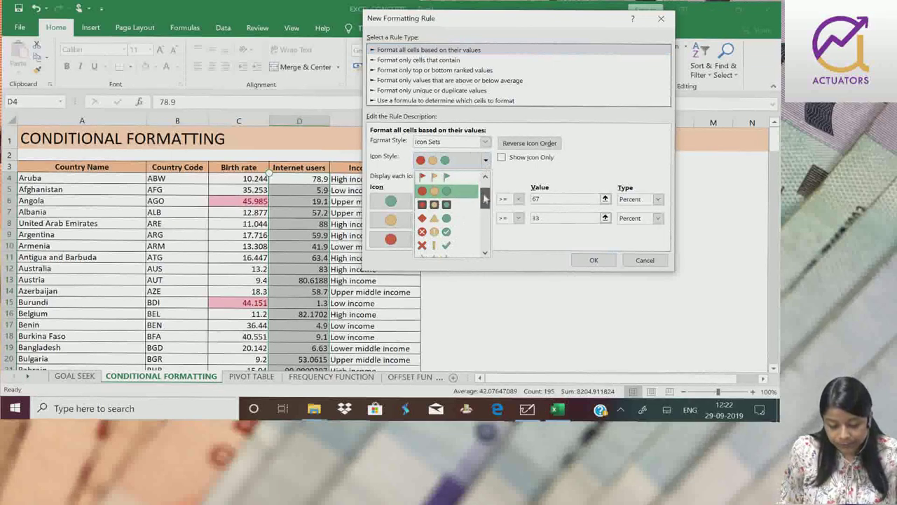
{"action": "scroll", "coordinate": [447, 179], "scroll_direction": "up", "scroll_amount": 2}
{"action": "left_click", "coordinate": [454, 177]}
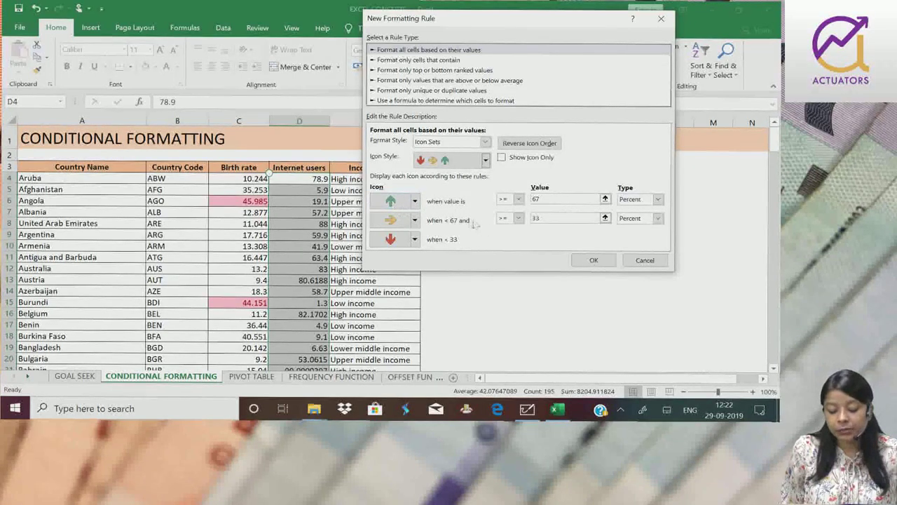
{"action": "left_click", "coordinate": [657, 200]}
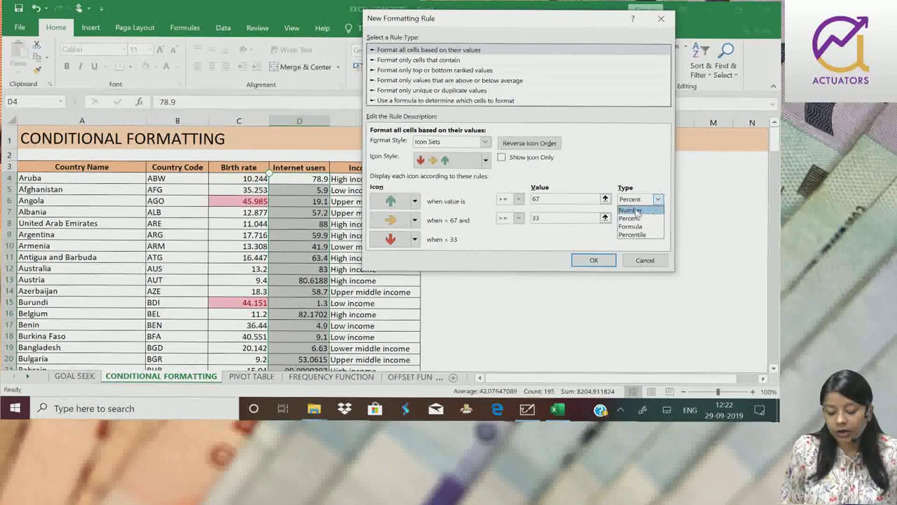
{"action": "left_click", "coordinate": [631, 210]}
{"action": "left_click", "coordinate": [558, 199]}
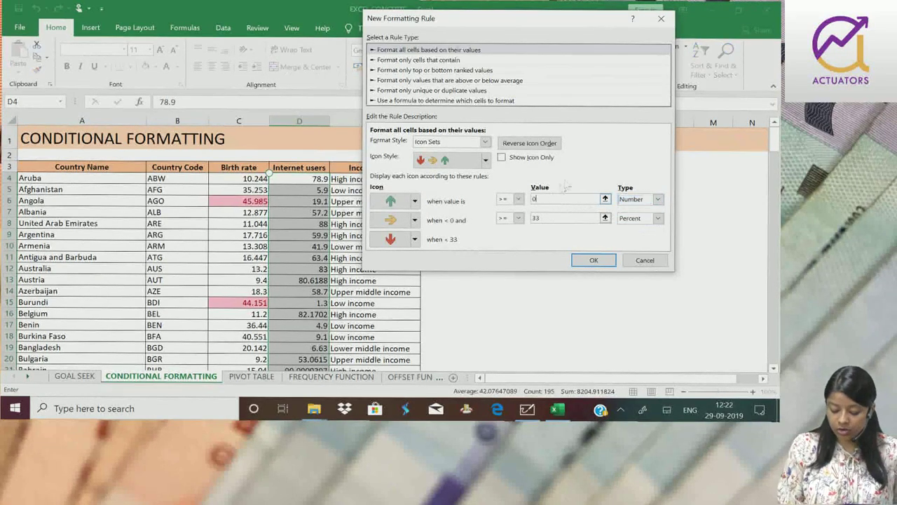
{"action": "key", "text": "BackSpace"}
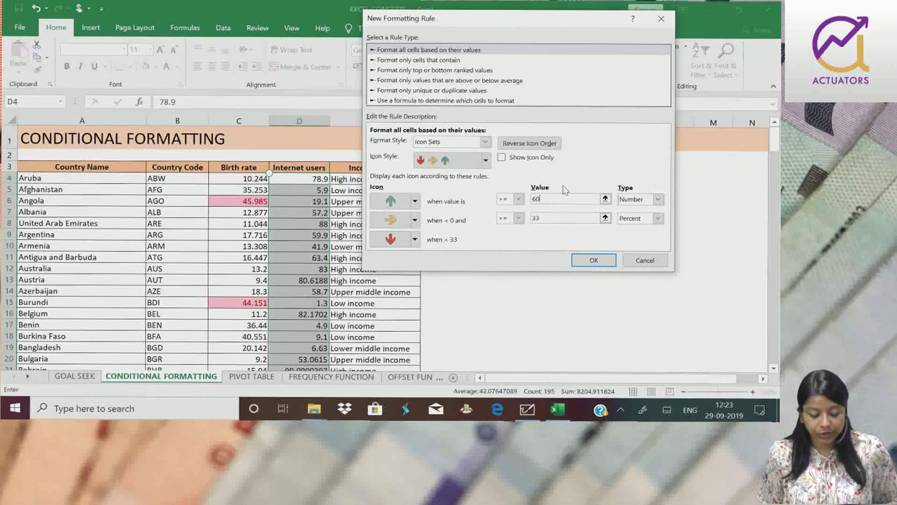
{"action": "key", "text": "Tab"}
{"action": "key", "text": "Tab"}
{"action": "key", "text": "Tab"}
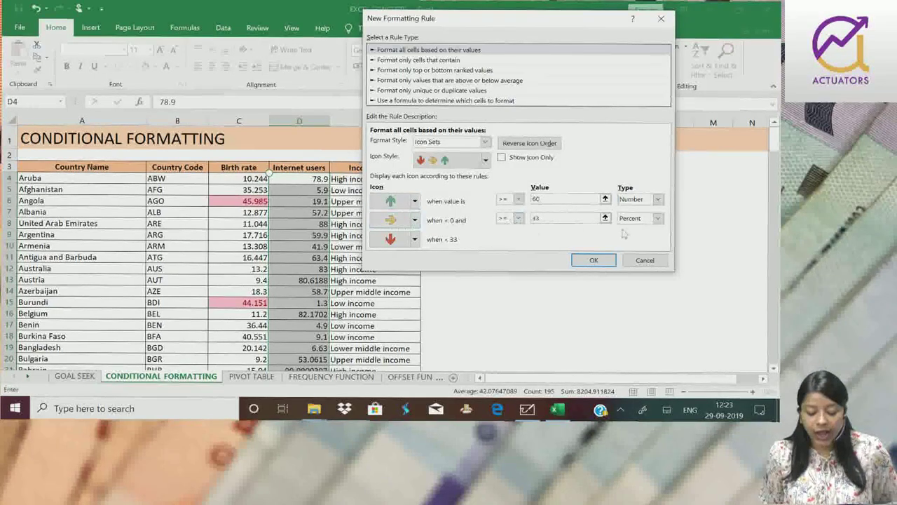
Set the yellow arrow threshold to Number 30 and apply the arrow icon rule.
{"action": "left_click", "coordinate": [566, 218]}
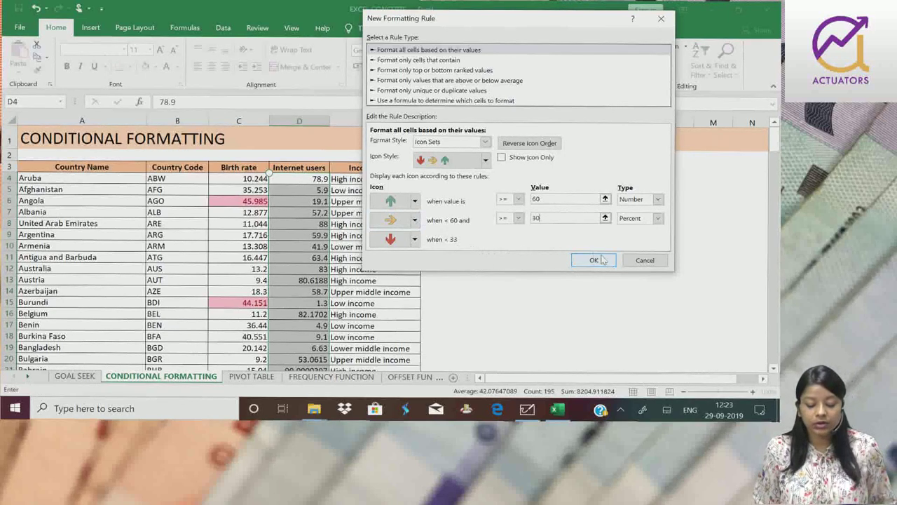
{"action": "left_click", "coordinate": [658, 219]}
{"action": "left_click", "coordinate": [638, 234]}
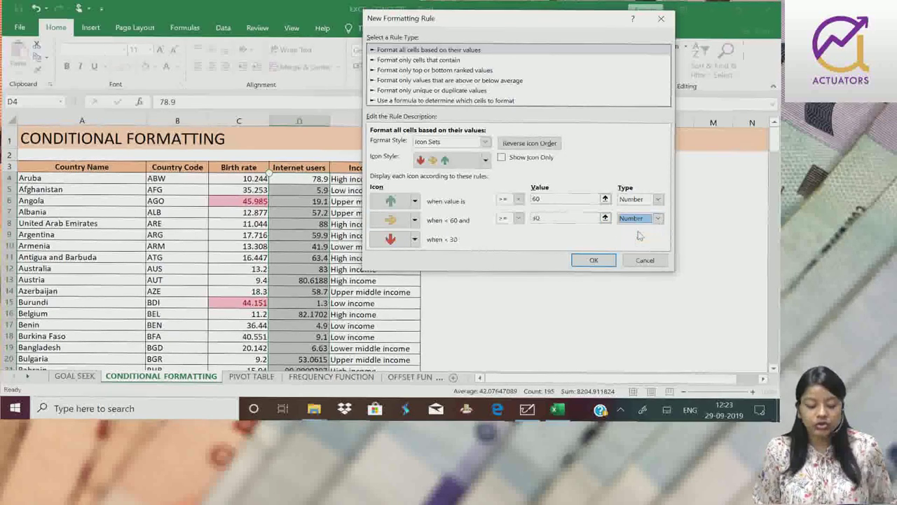
{"action": "double_click", "coordinate": [544, 218]}
{"action": "type", "text": "0"}
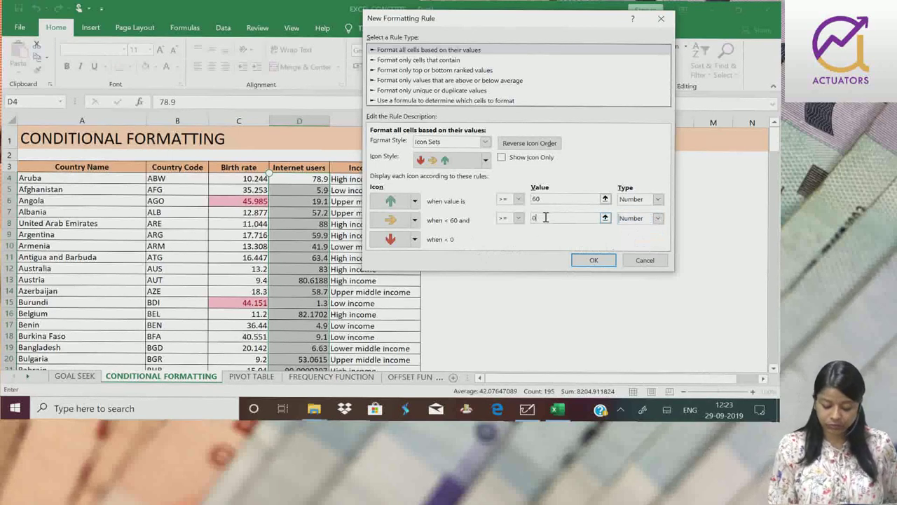
{"action": "key", "text": "BackSpace"}
{"action": "type", "text": "3"}
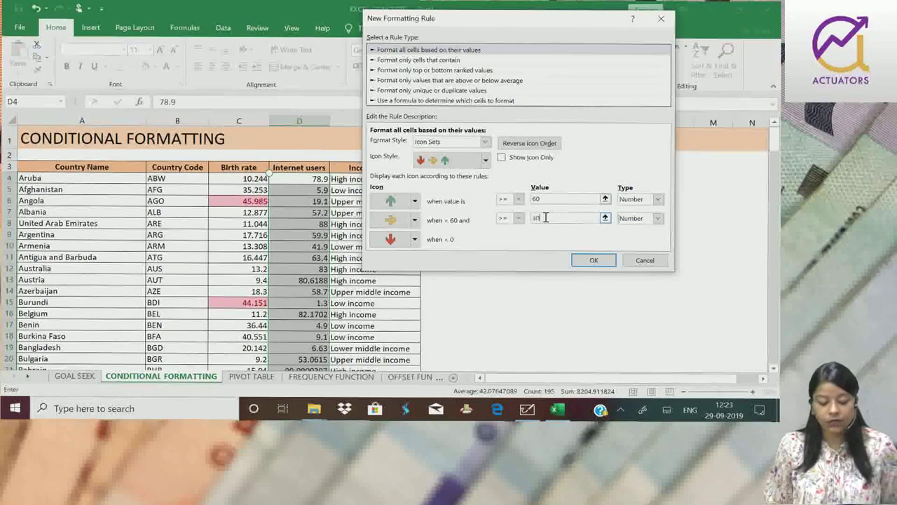
{"action": "type", "text": "0"}
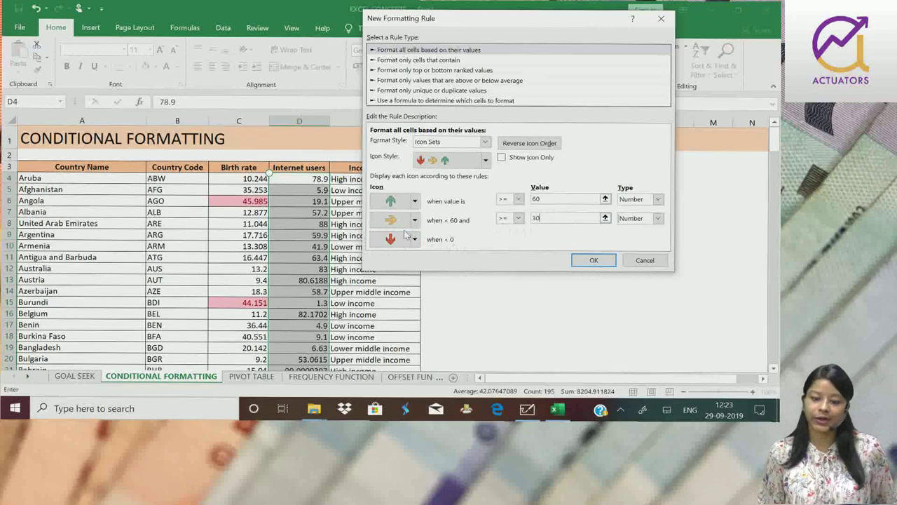
{"action": "left_click", "coordinate": [597, 263]}
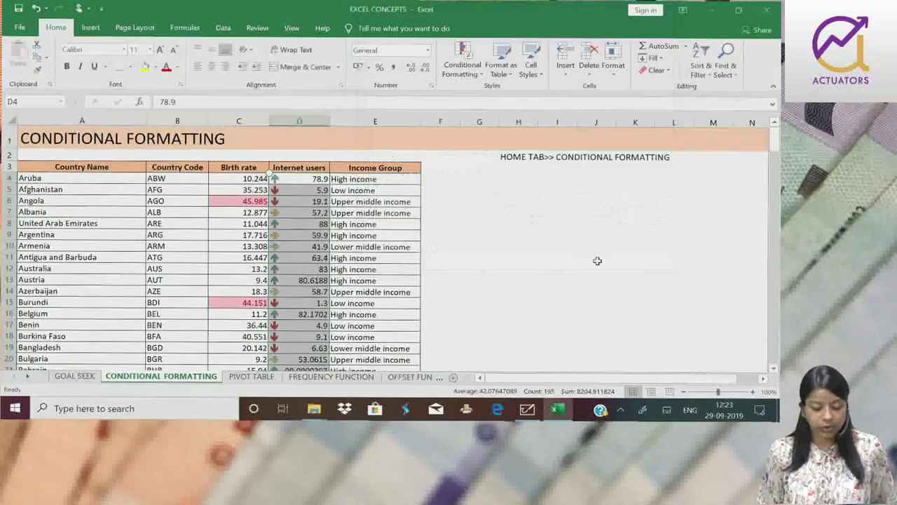
{"action": "scroll", "coordinate": [280, 210], "scroll_direction": "down", "scroll_amount": 6}
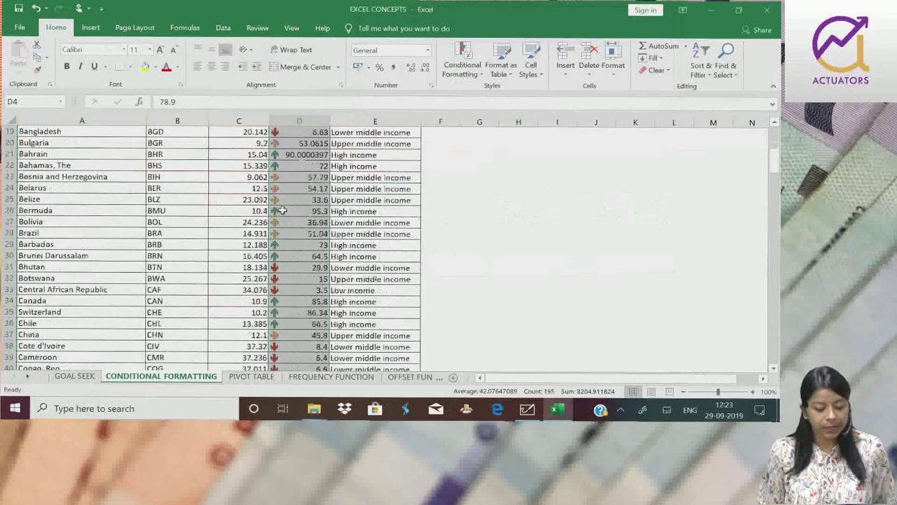
{"action": "left_click", "coordinate": [317, 177]}
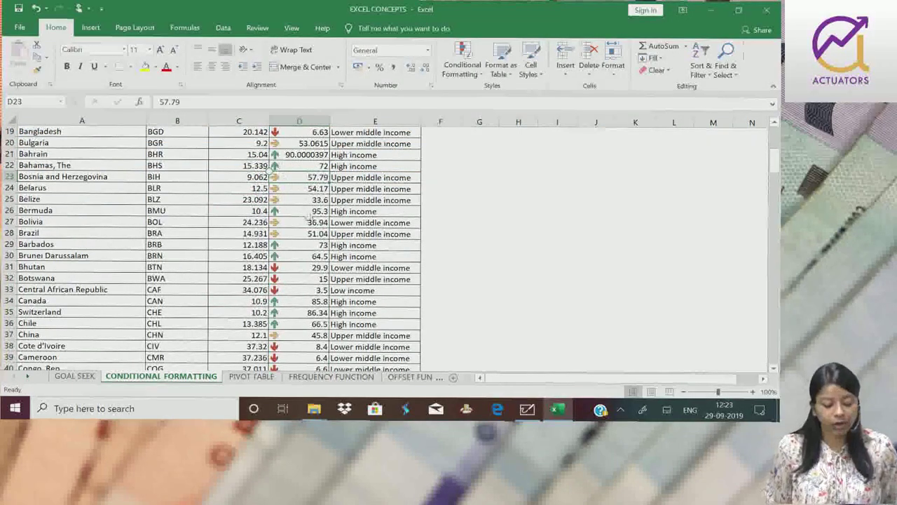
{"action": "scroll", "coordinate": [307, 210], "scroll_direction": "up", "scroll_amount": 6}
{"action": "left_click", "coordinate": [310, 172]}
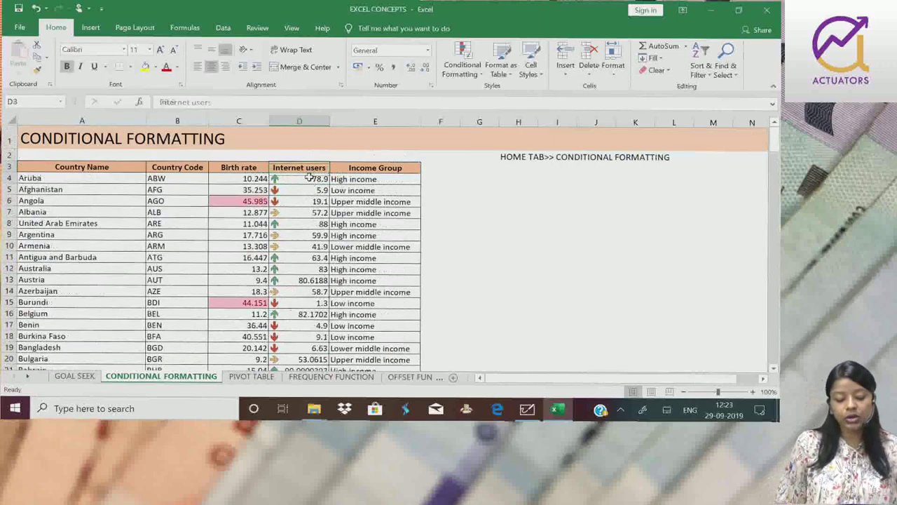
{"action": "left_click", "coordinate": [308, 178]}
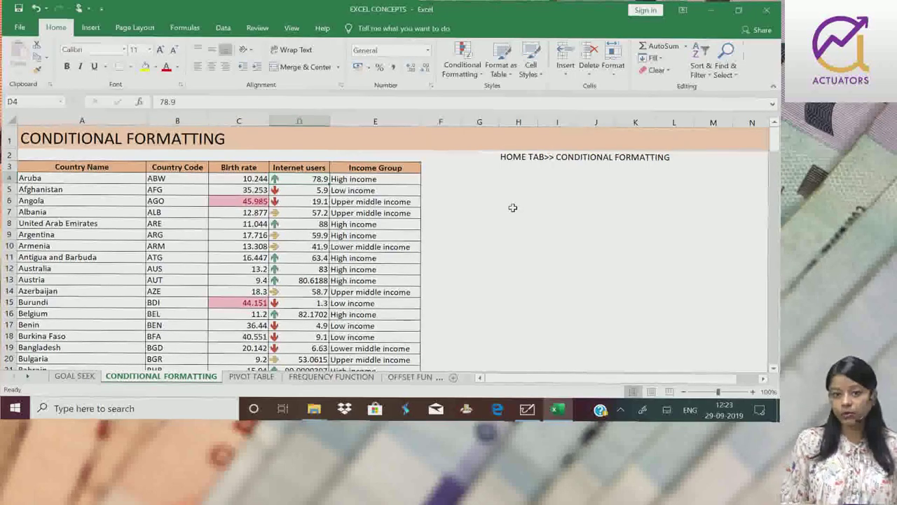
{"action": "scroll", "coordinate": [400, 194], "scroll_direction": "down", "scroll_amount": 13}
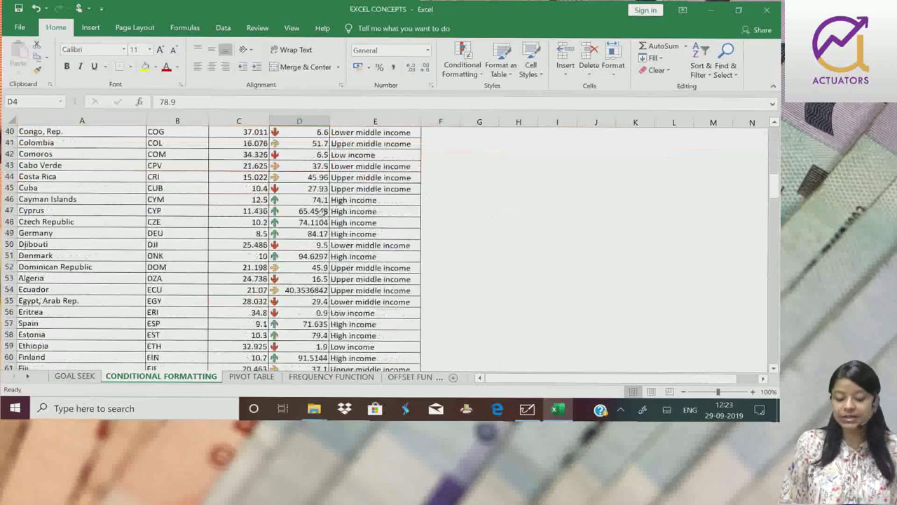
{"action": "scroll", "coordinate": [323, 211], "scroll_direction": "down", "scroll_amount": 20}
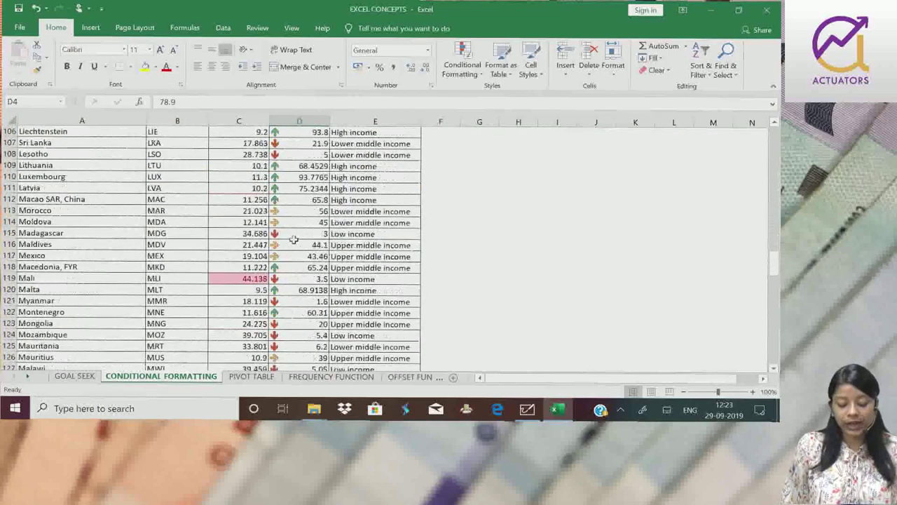
{"action": "scroll", "coordinate": [293, 240], "scroll_direction": "down", "scroll_amount": 20}
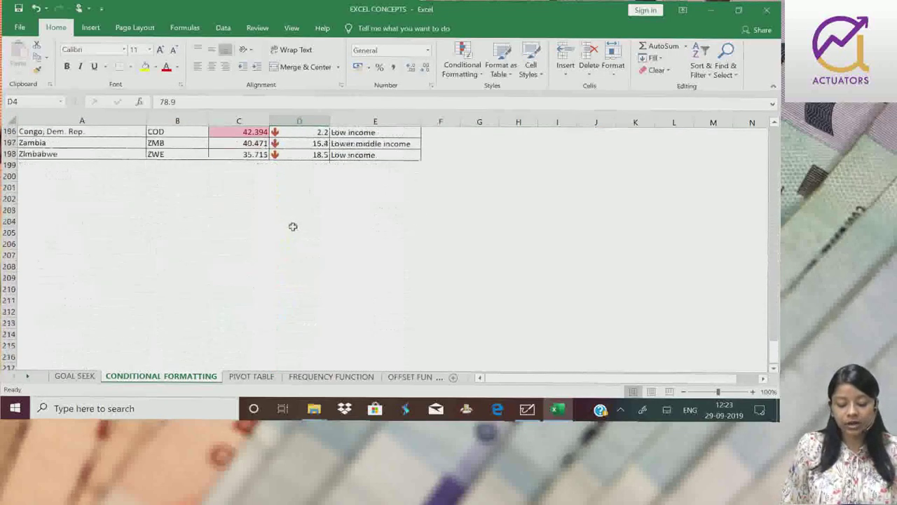
{"action": "scroll", "coordinate": [293, 226], "scroll_direction": "up", "scroll_amount": 20}
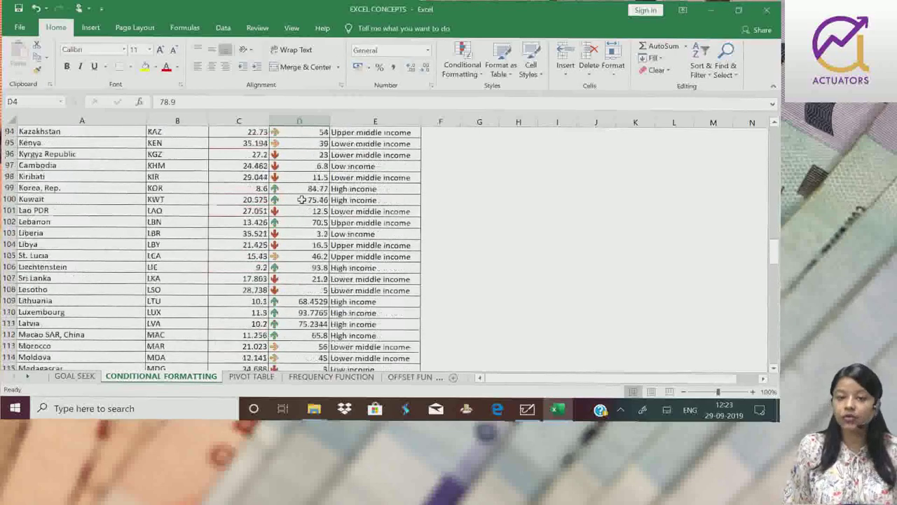
{"action": "scroll", "coordinate": [301, 199], "scroll_direction": "up", "scroll_amount": 18}
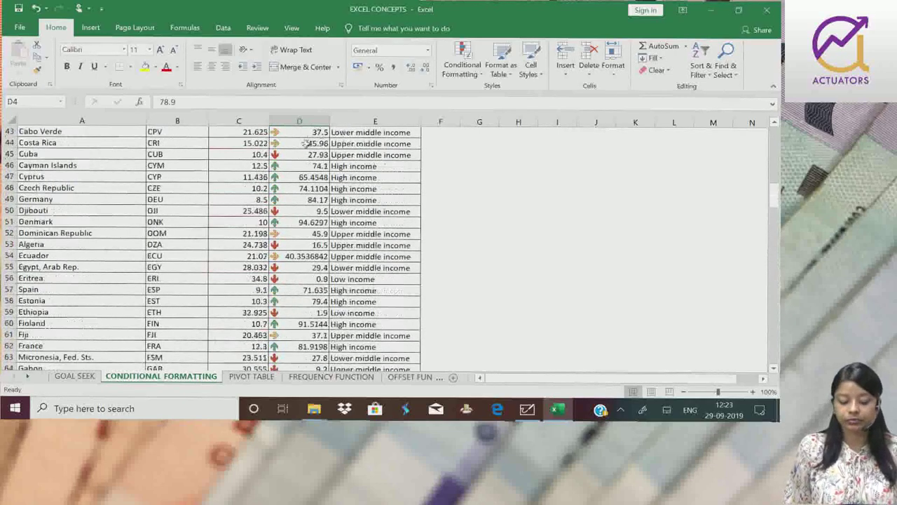
{"action": "scroll", "coordinate": [309, 161], "scroll_direction": "up", "scroll_amount": 13}
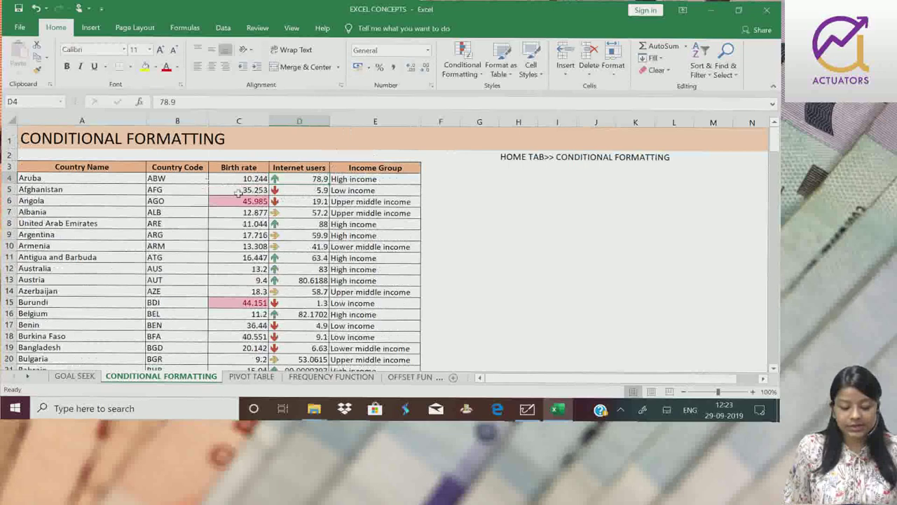
{"action": "left_click", "coordinate": [346, 178]}
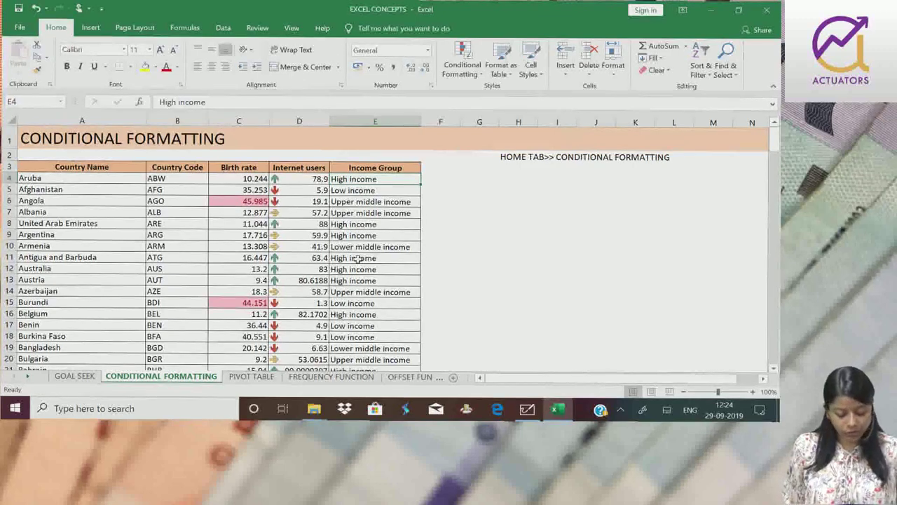
Highlight E4:E198 cells containing 'low income' with light red fill and dark red text.
{"action": "key", "text": "ctrl+shift+Down"}
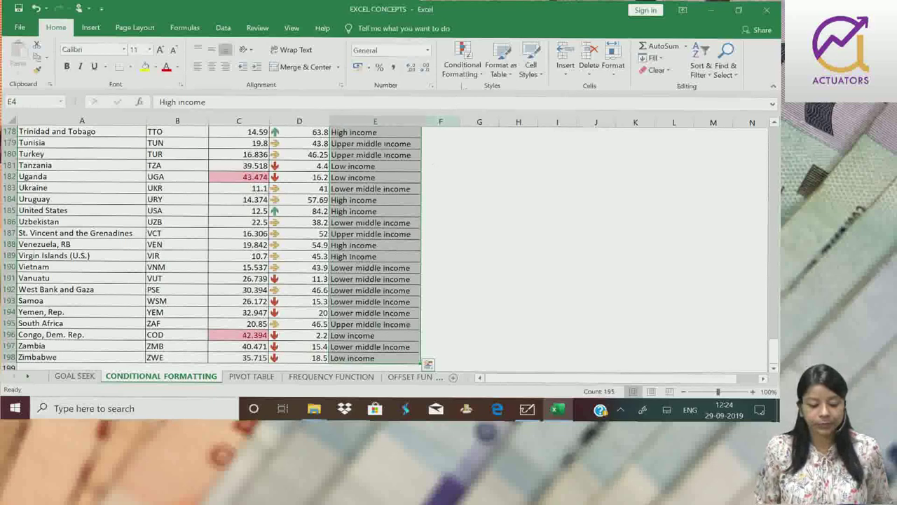
{"action": "left_click", "coordinate": [481, 71]}
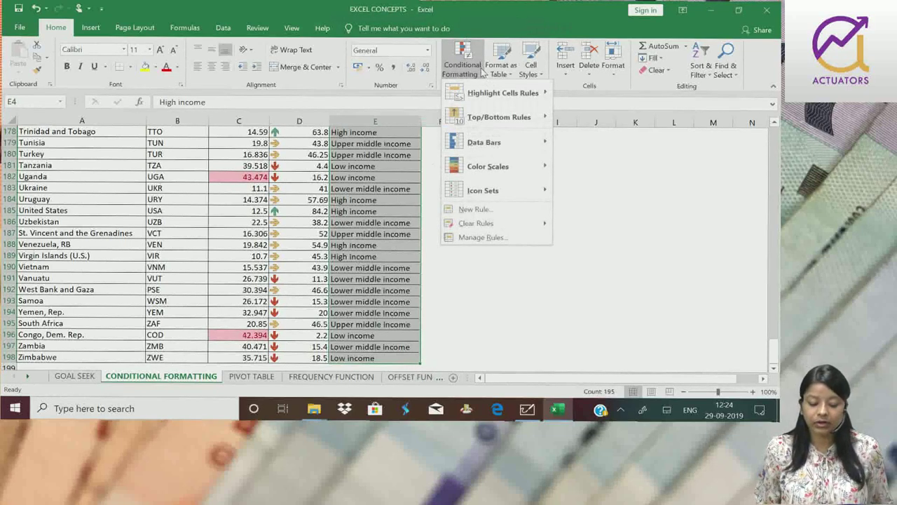
{"action": "mouse_move", "coordinate": [503, 94]}
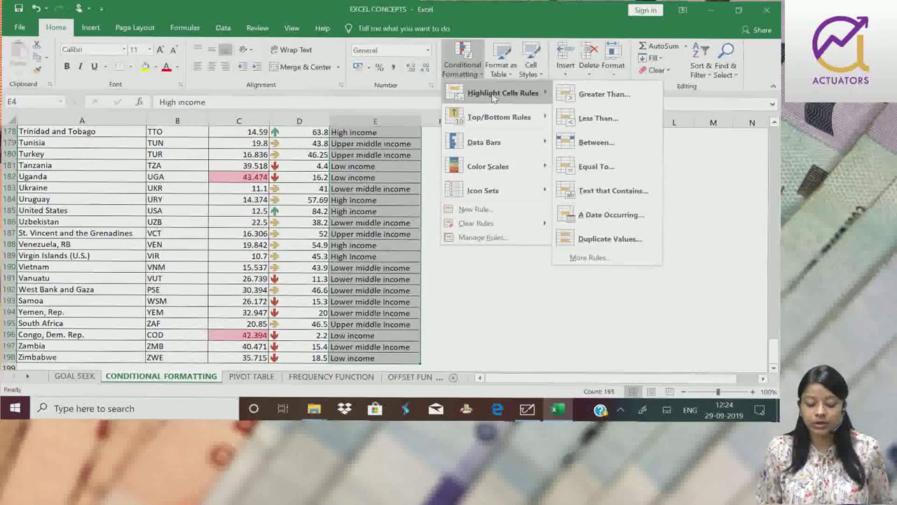
{"action": "left_click", "coordinate": [583, 193]}
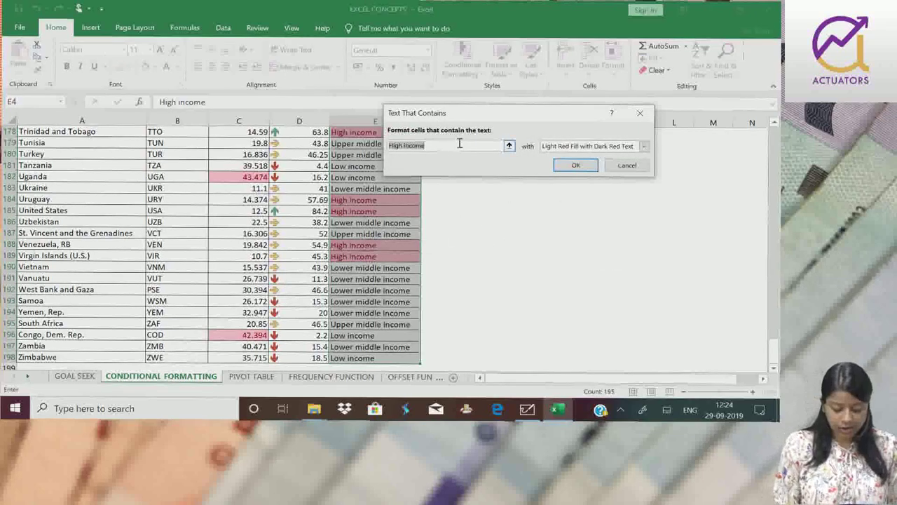
{"action": "type", "text": "low"}
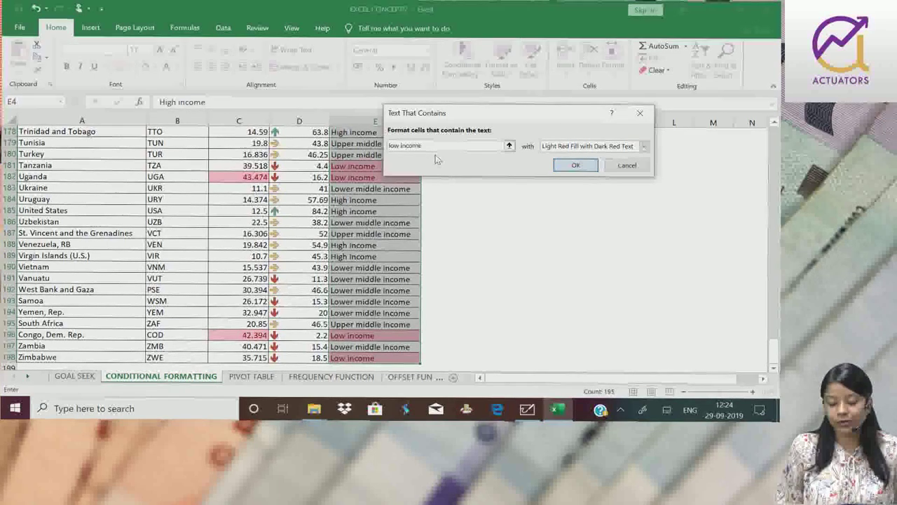
{"action": "left_click", "coordinate": [576, 165]}
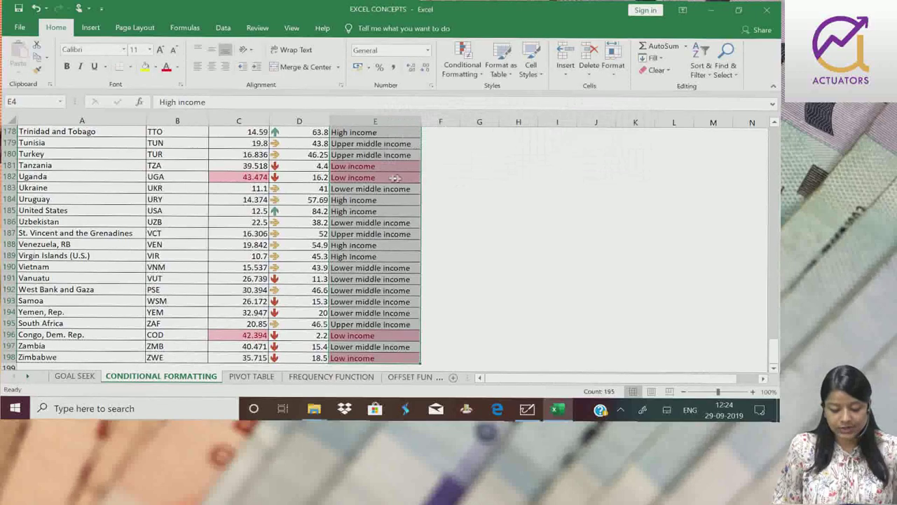
Scroll back to the top of the sheet and deselect the Income Group column.
{"action": "scroll", "coordinate": [384, 175], "scroll_direction": "down", "scroll_amount": 5}
{"action": "scroll", "coordinate": [379, 171], "scroll_direction": "up", "scroll_amount": 9}
{"action": "scroll", "coordinate": [379, 171], "scroll_direction": "up", "scroll_amount": 20}
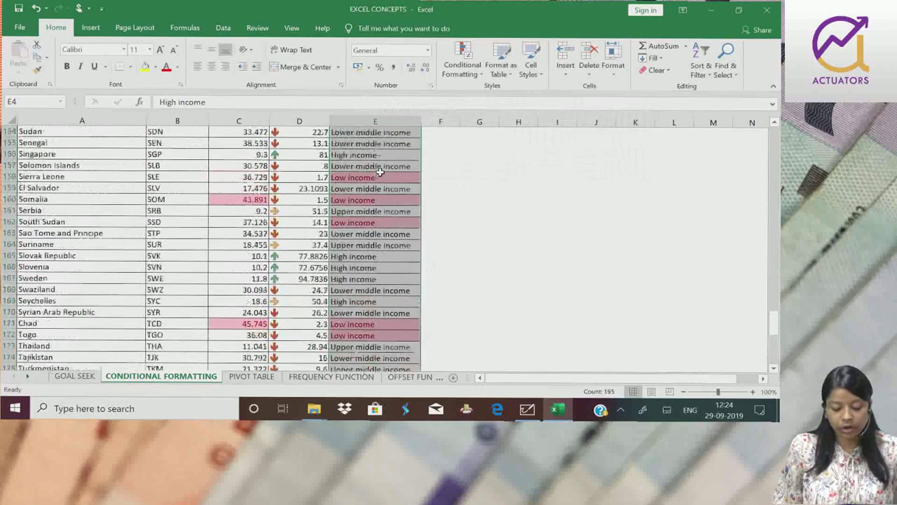
{"action": "scroll", "coordinate": [378, 166], "scroll_direction": "up", "scroll_amount": 20}
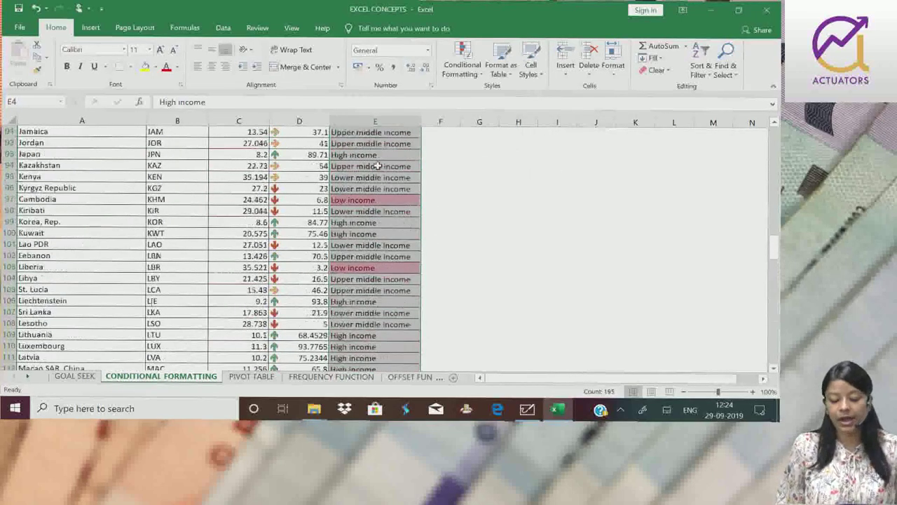
{"action": "scroll", "coordinate": [394, 155], "scroll_direction": "up", "scroll_amount": 5}
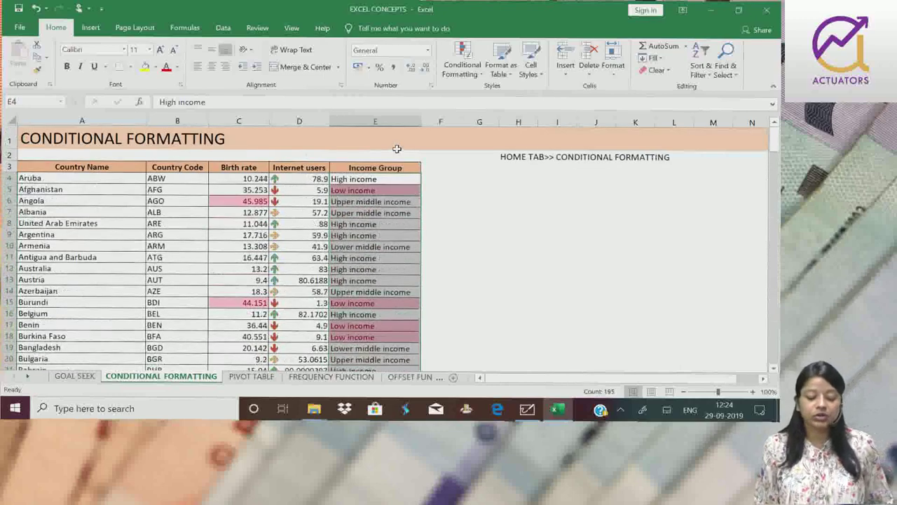
{"action": "left_click", "coordinate": [441, 196]}
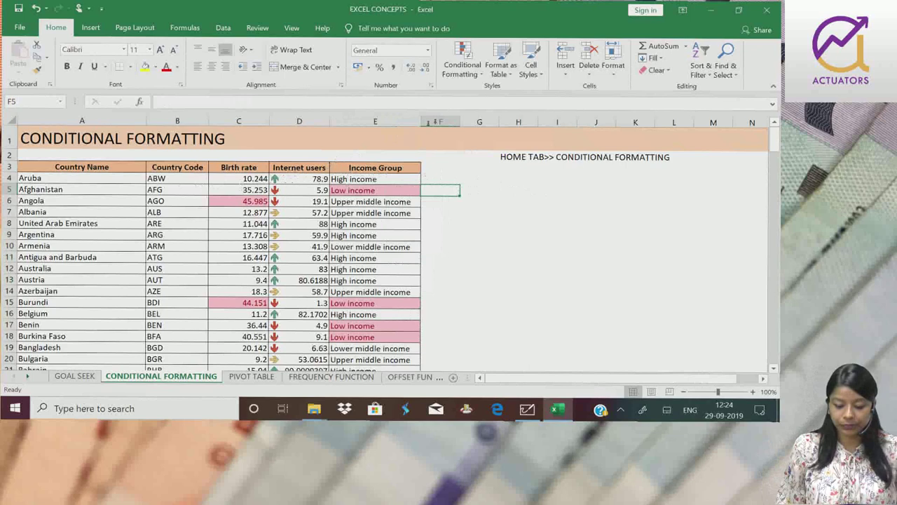
Check the empty Rules Manager, then select A3:E198 from the Country Name header with Ctrl+Shift+End.
{"action": "left_click", "coordinate": [463, 69]}
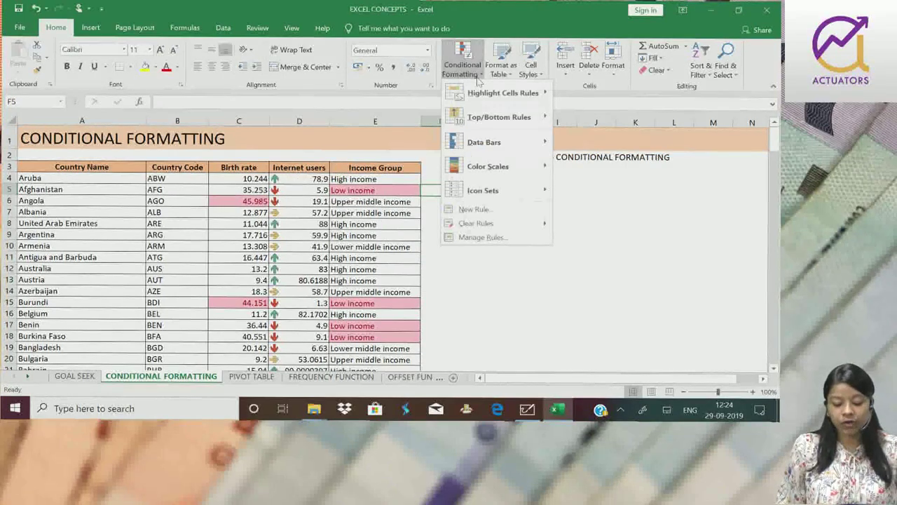
{"action": "left_click", "coordinate": [481, 237]}
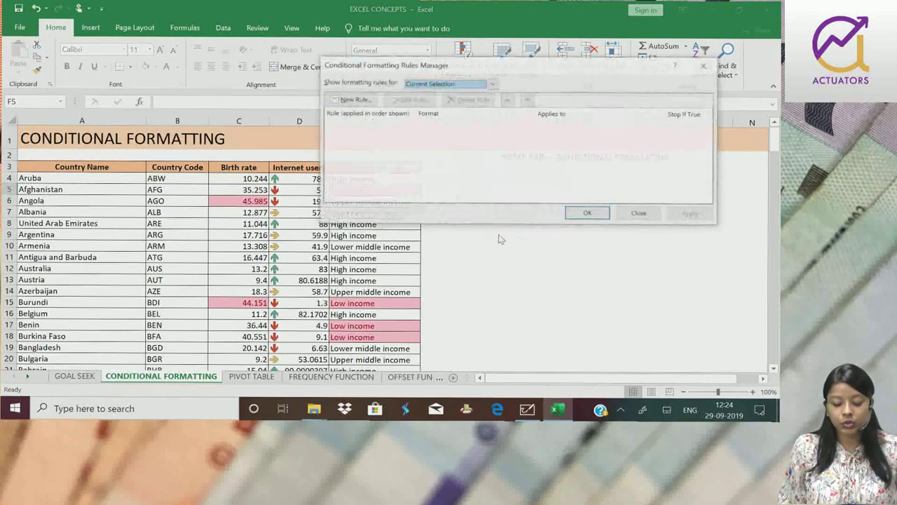
{"action": "left_click", "coordinate": [639, 213]}
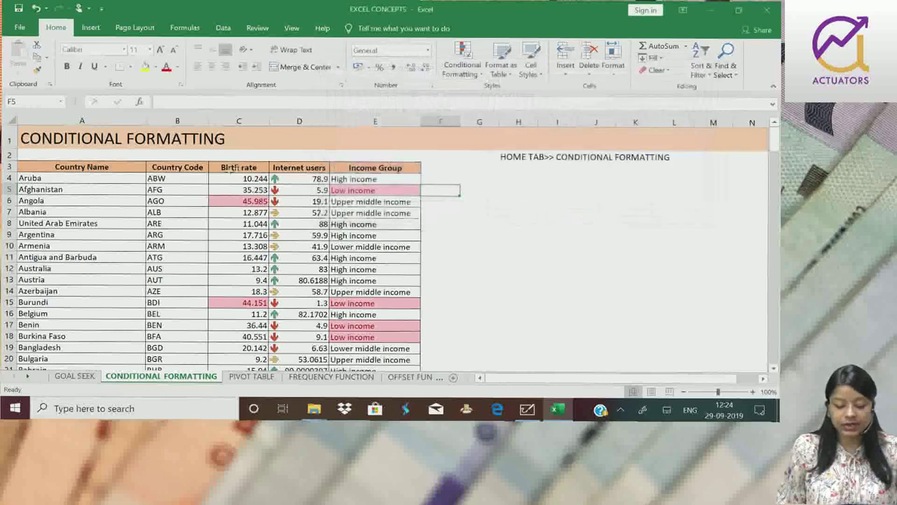
{"action": "left_click", "coordinate": [97, 166]}
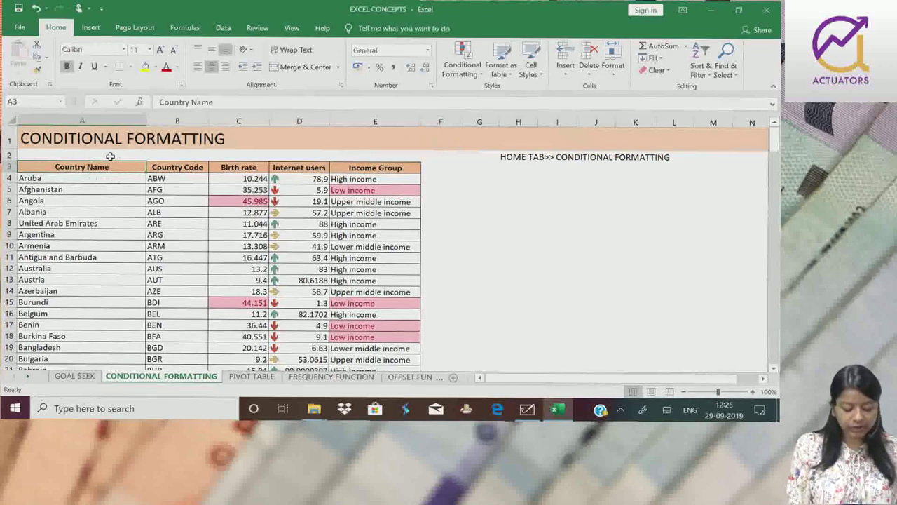
{"action": "key", "text": "ctrl+shift+End"}
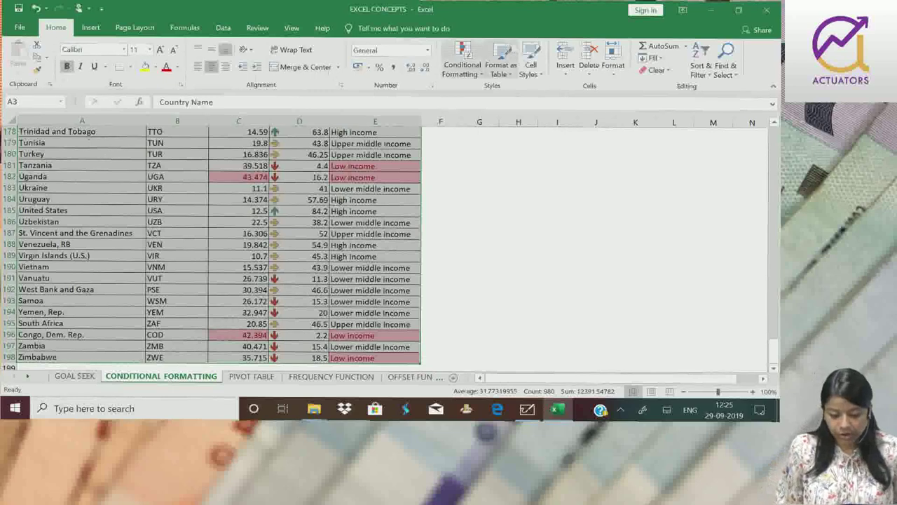
List the table's rules in the Rules Manager and inspect the low income 'Cell Value contains' rule's settings.
{"action": "left_click", "coordinate": [477, 75]}
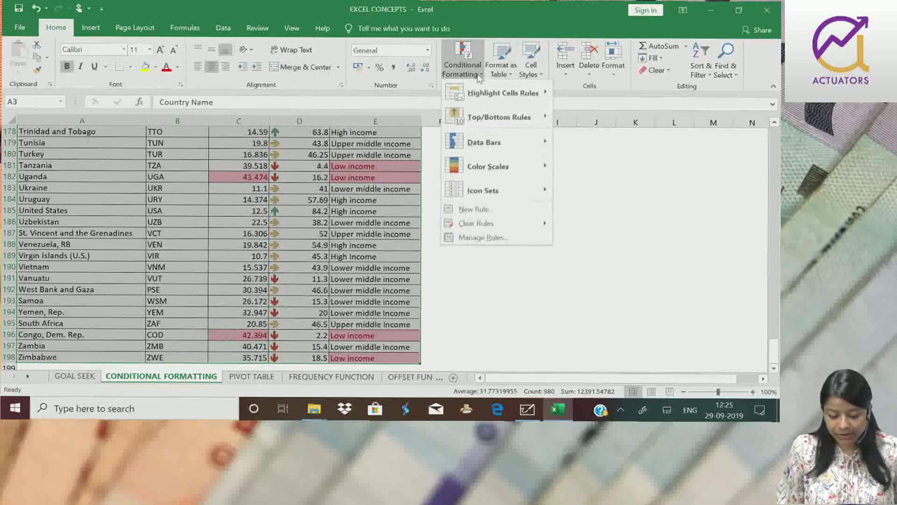
{"action": "left_click", "coordinate": [479, 237]}
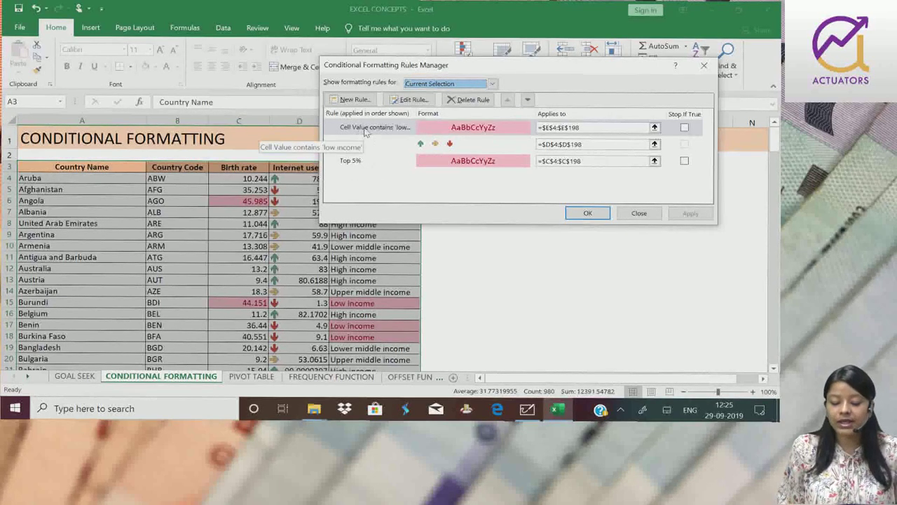
{"action": "left_click", "coordinate": [365, 132]}
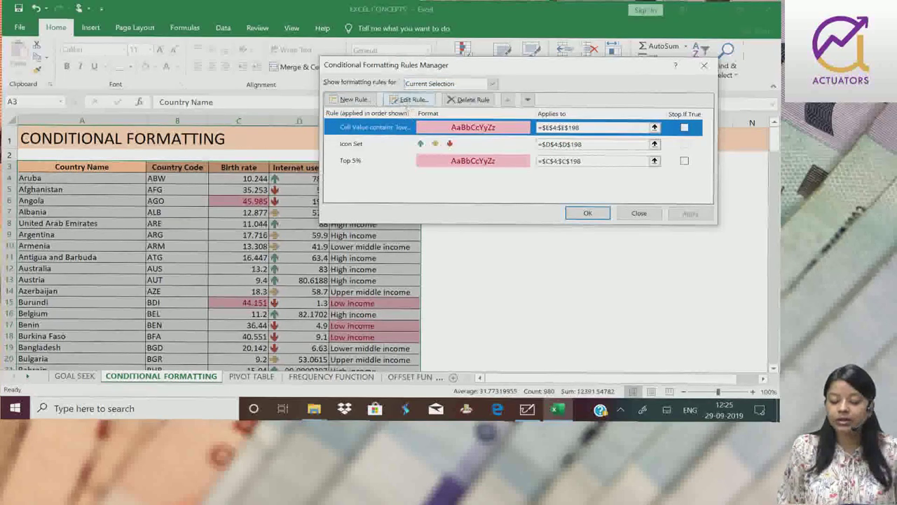
{"action": "left_click", "coordinate": [413, 100]}
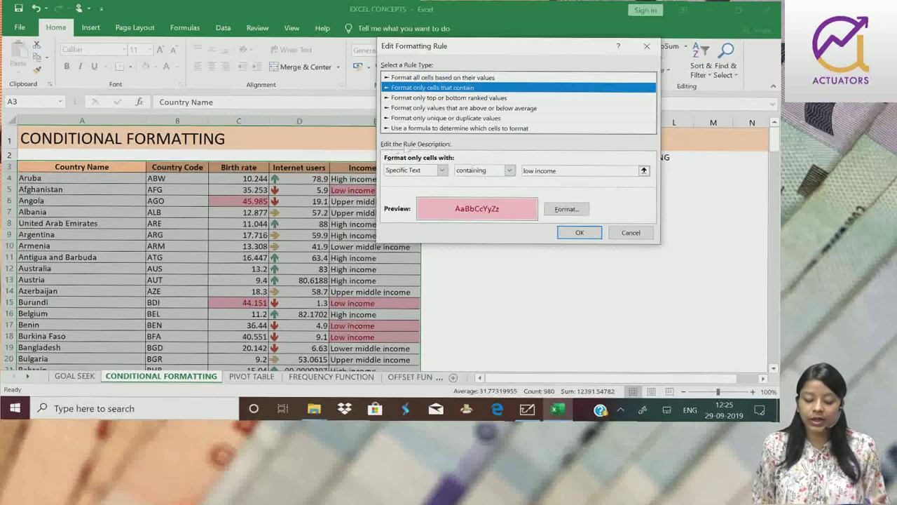
{"action": "left_click", "coordinate": [581, 233]}
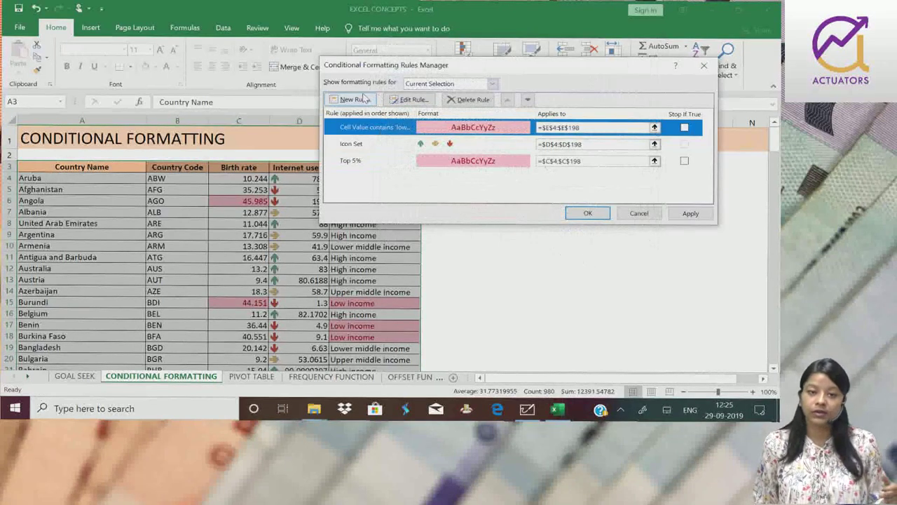
Cancel a New Formatting Rule dialog and close the Rules Manager with OK.
{"action": "left_click", "coordinate": [361, 99]}
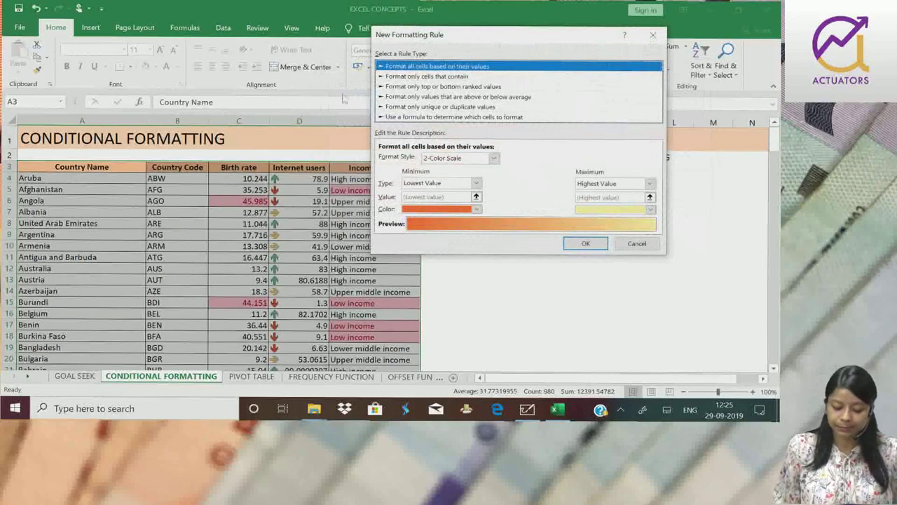
{"action": "left_click", "coordinate": [636, 243]}
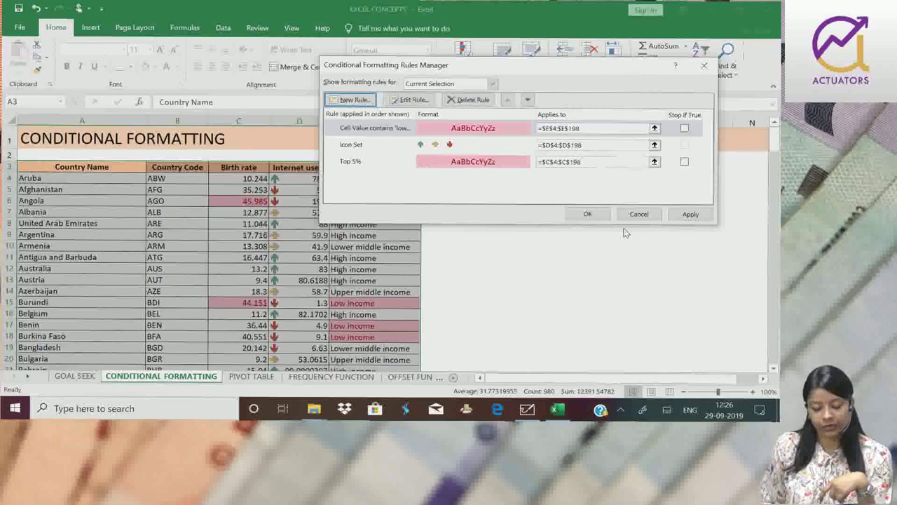
{"action": "left_click", "coordinate": [593, 214]}
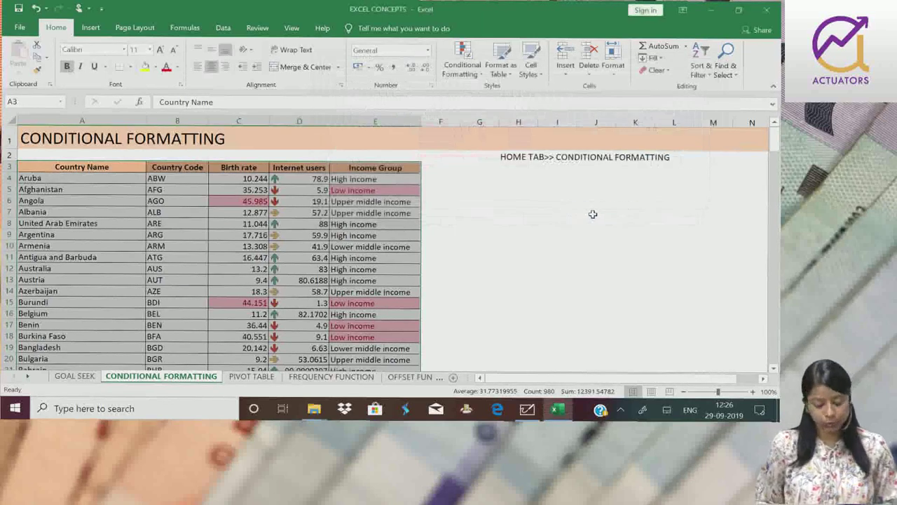